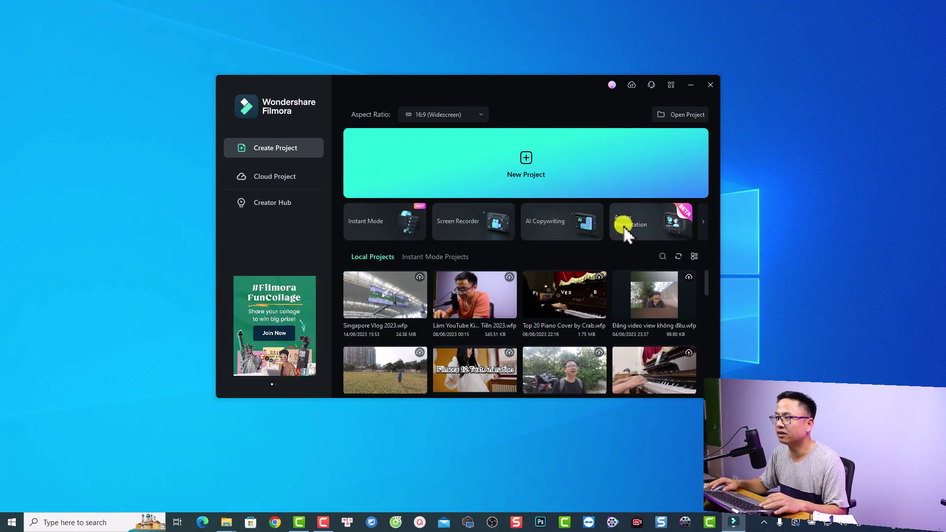
# Open AI Copywriting for Youtube Video Ideas and enter the topic "Singapore vlog, cinematic vlog with street food and expericence"
pyautogui.click(548, 226)
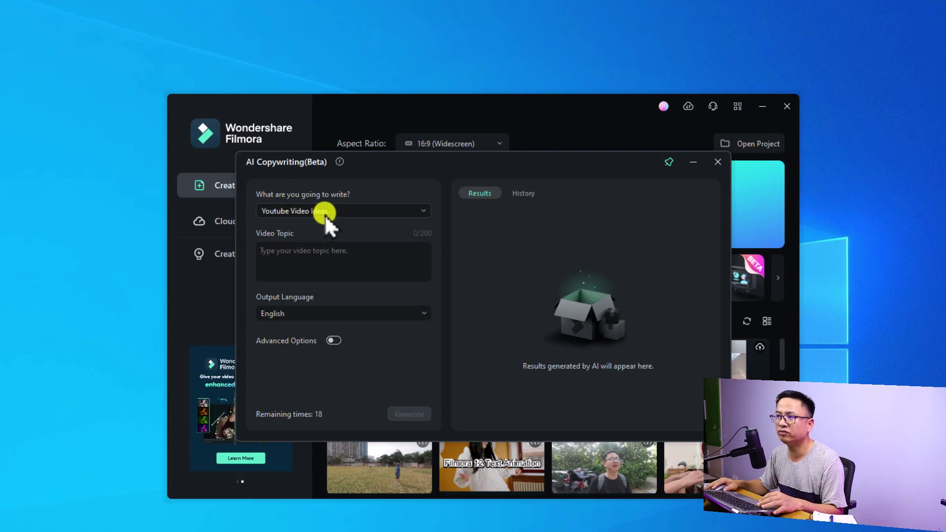
pyautogui.click(422, 210)
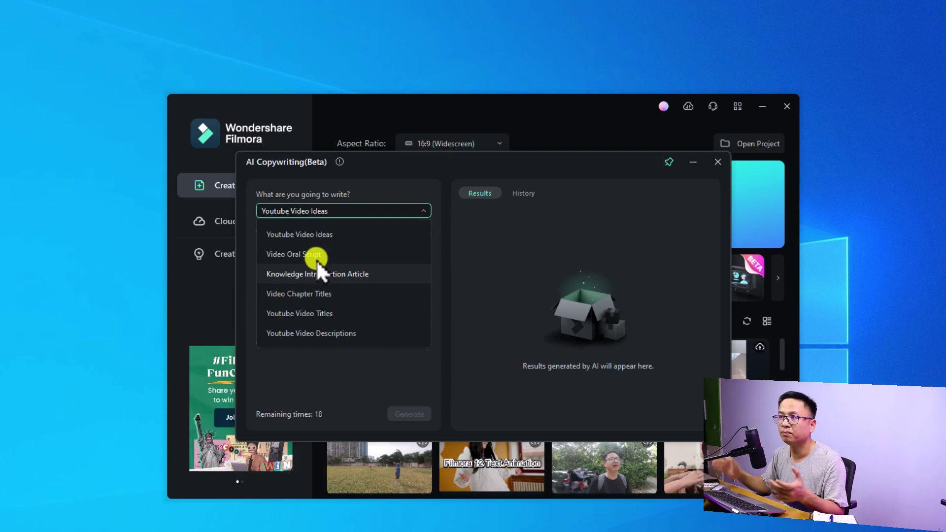
pyautogui.click(303, 235)
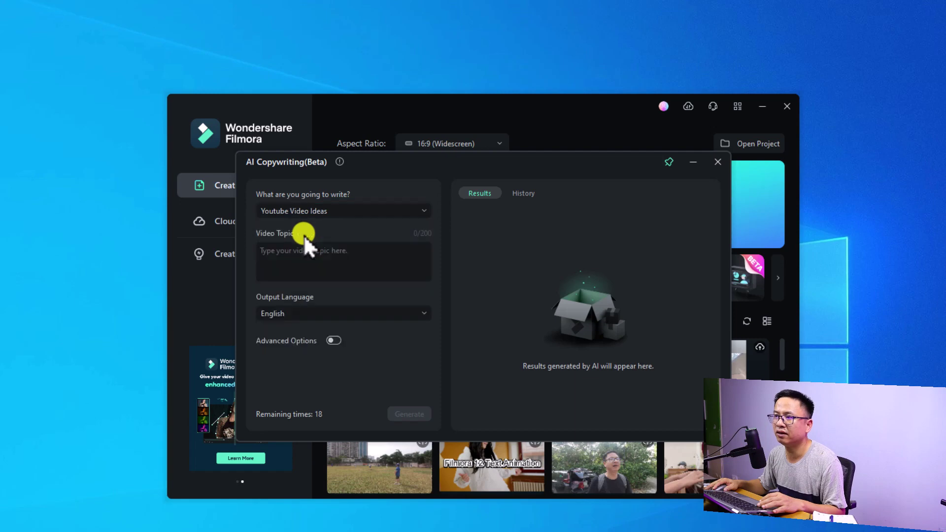
pyautogui.click(296, 247)
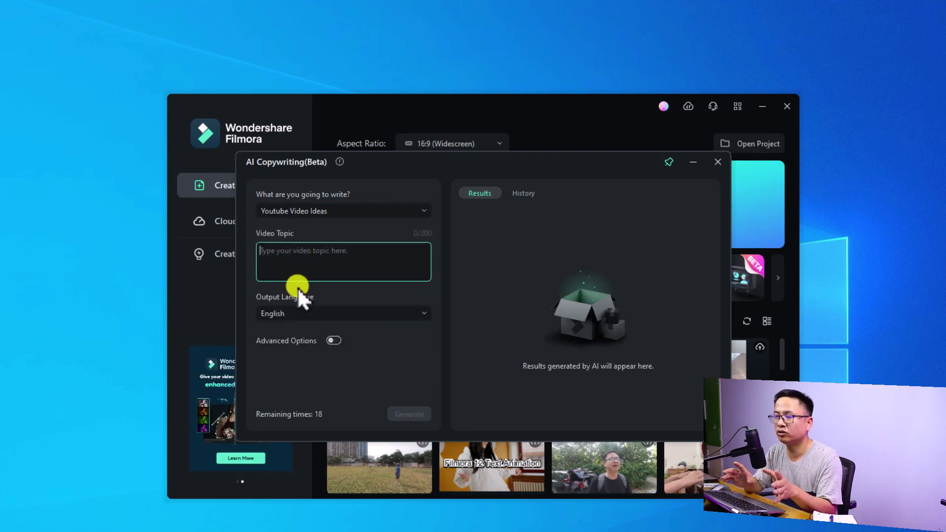
pyautogui.write('Sin')
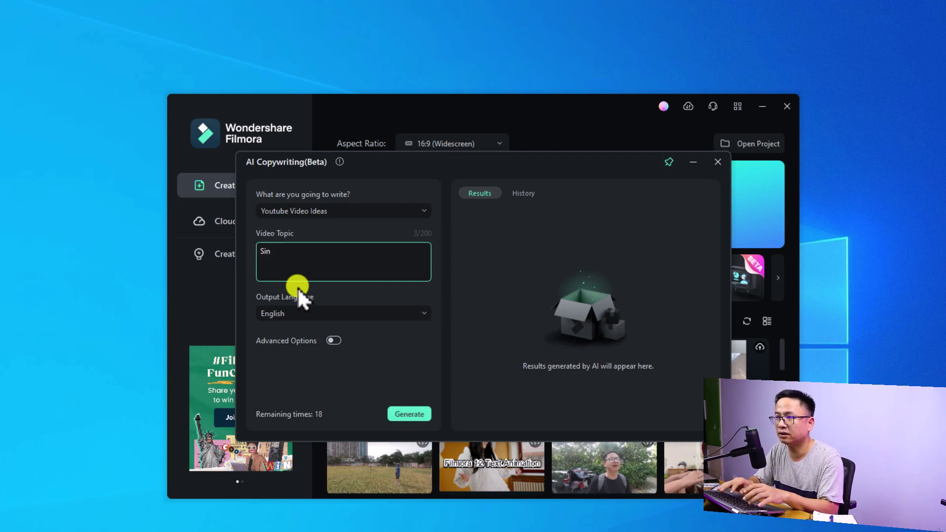
pyautogui.write('ga')
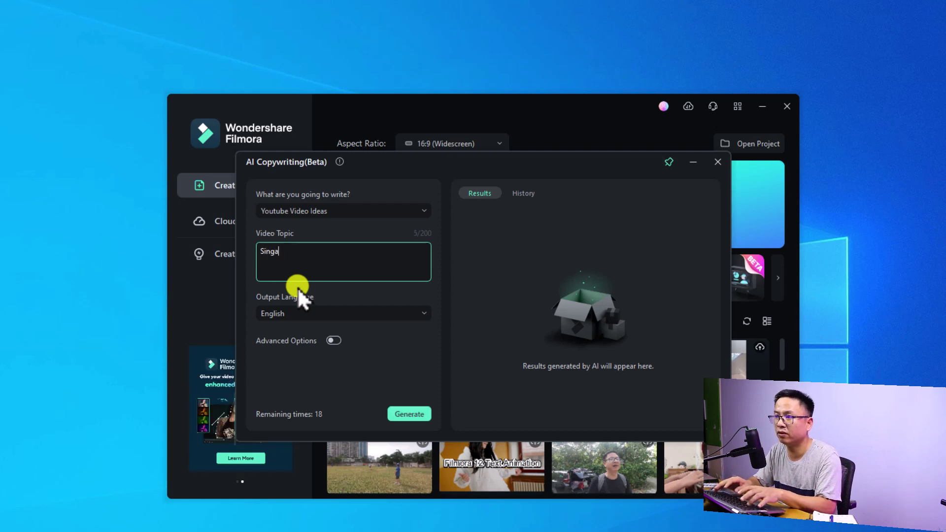
pyautogui.write('pore vlog')
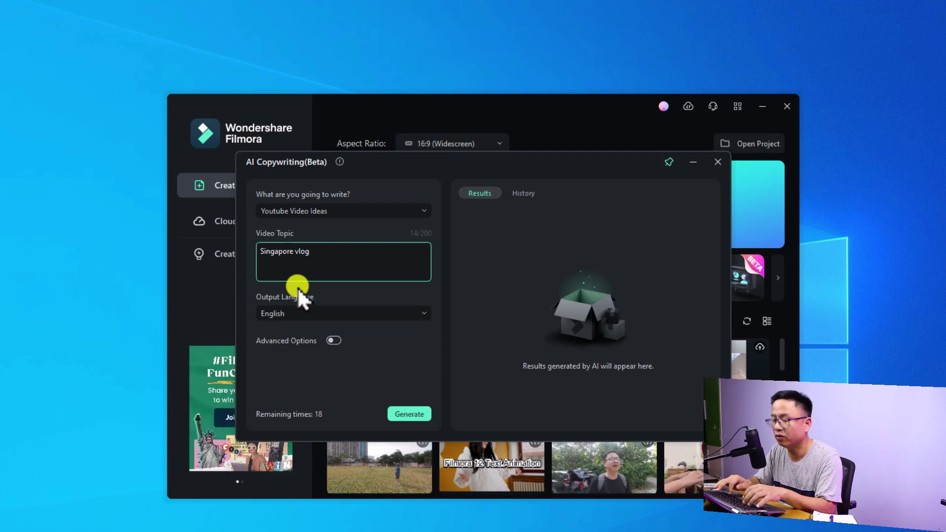
pyautogui.write(', cine')
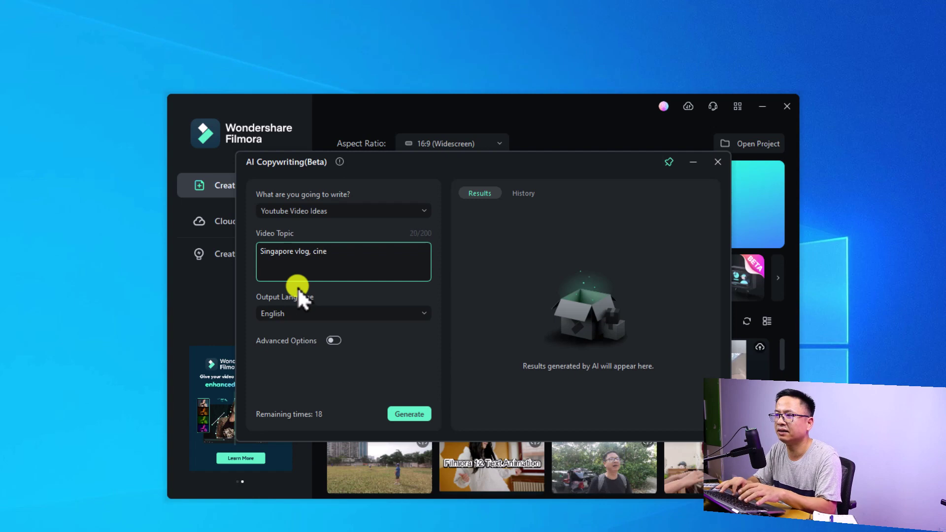
pyautogui.write('matic vlog with street food and expericens')
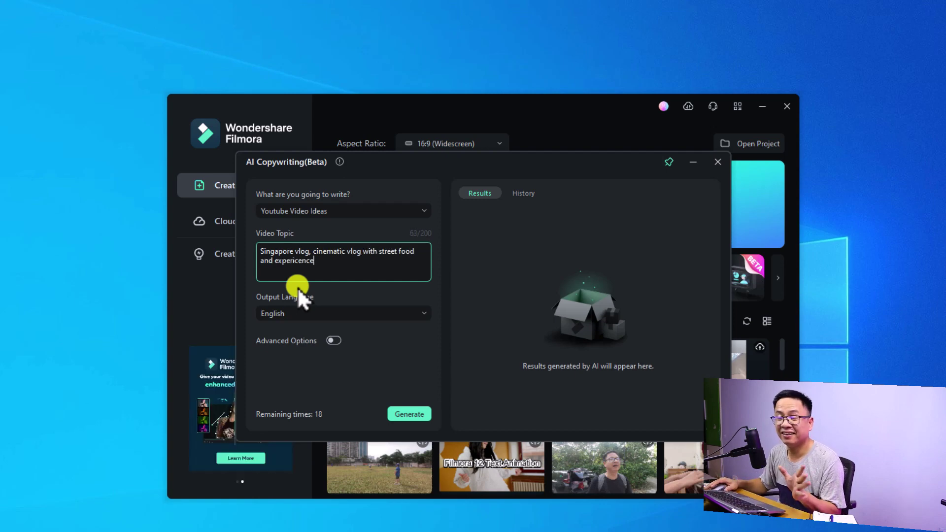
# Browse the available output languages for the generated text and choose English
pyautogui.click(321, 311)
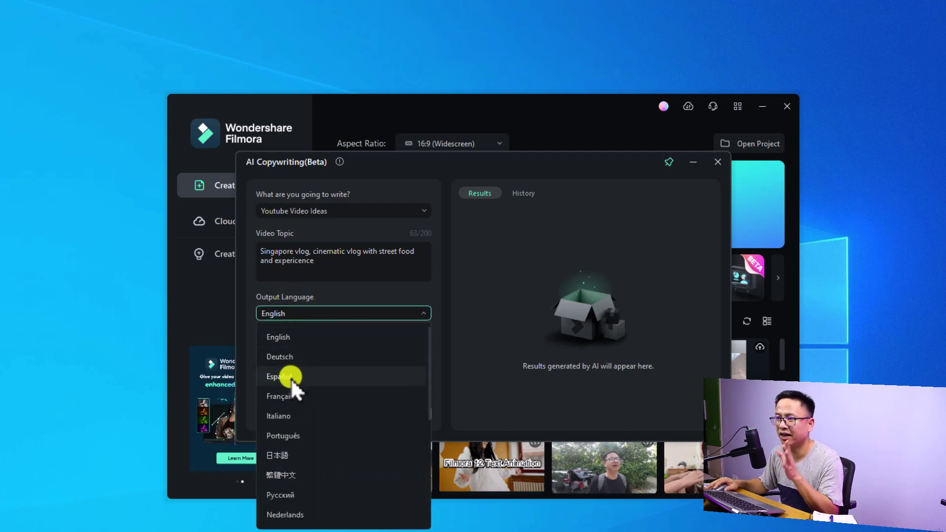
pyautogui.moveTo(428, 378); pyautogui.dragTo(421, 459)
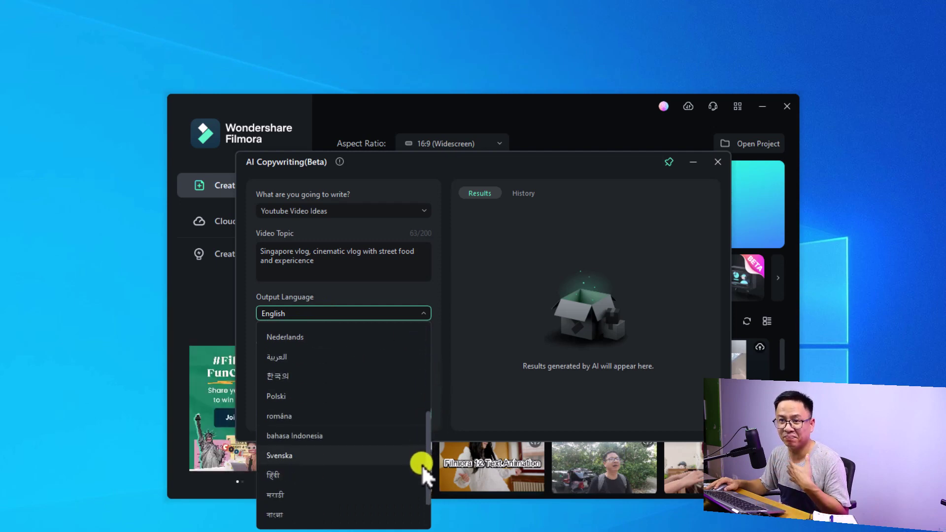
pyautogui.moveTo(421, 464); pyautogui.dragTo(368, 348)
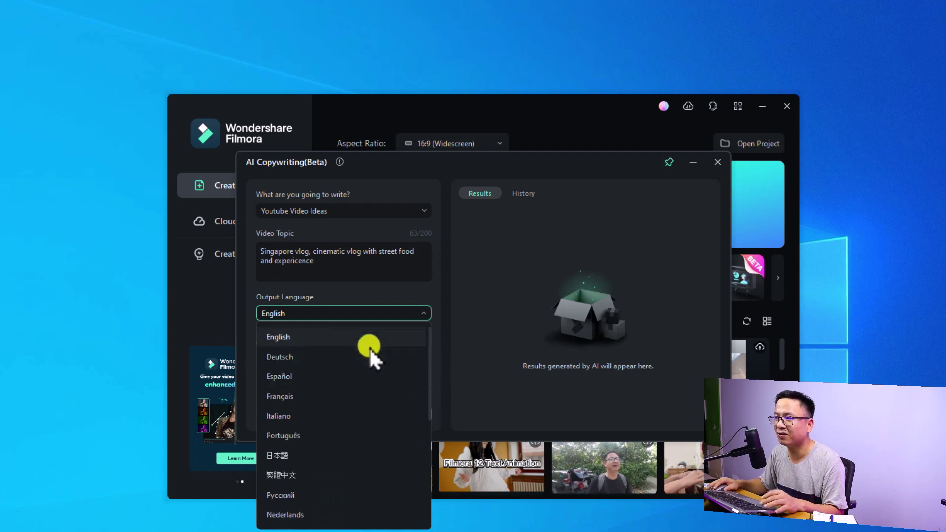
pyautogui.click(318, 339)
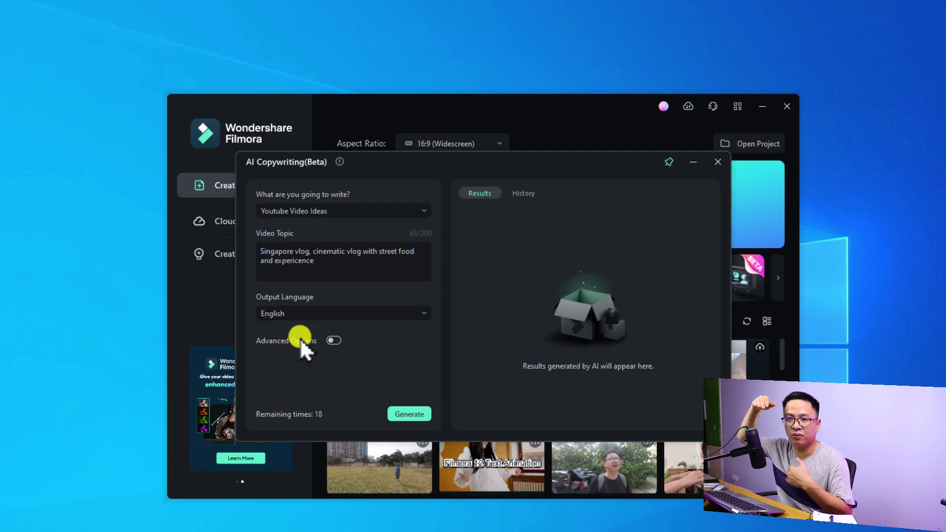
# Enable the advanced options, generate the video ideas with the number of results set to 5, and close AI Copywriting after reviewing them
pyautogui.click(337, 343)
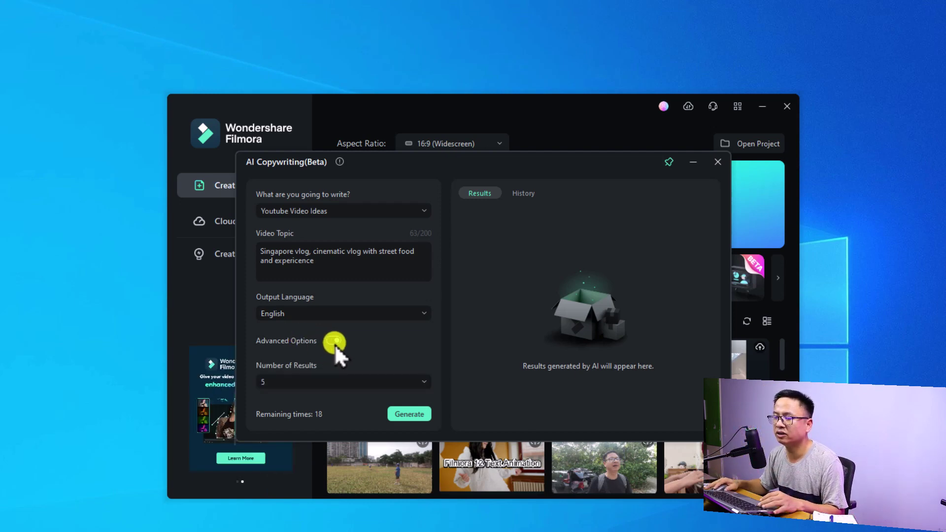
pyautogui.click(421, 383)
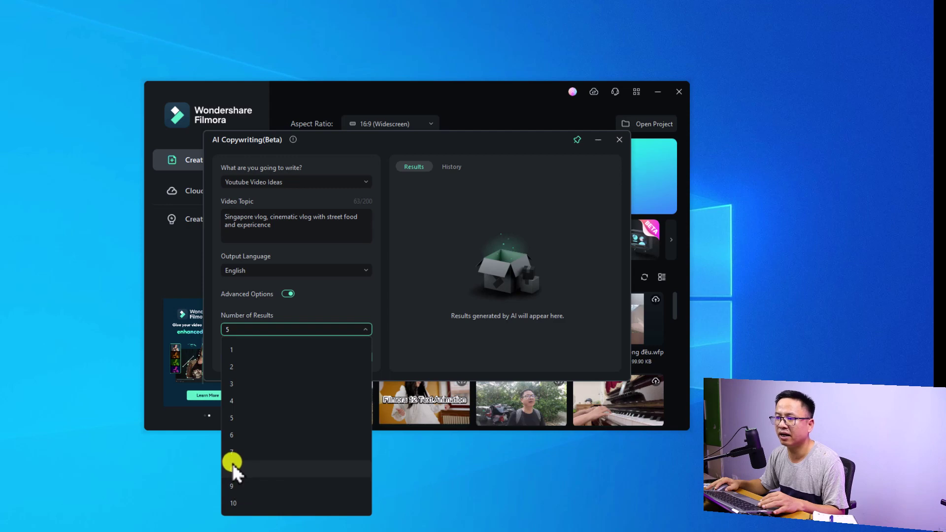
pyautogui.click(242, 418)
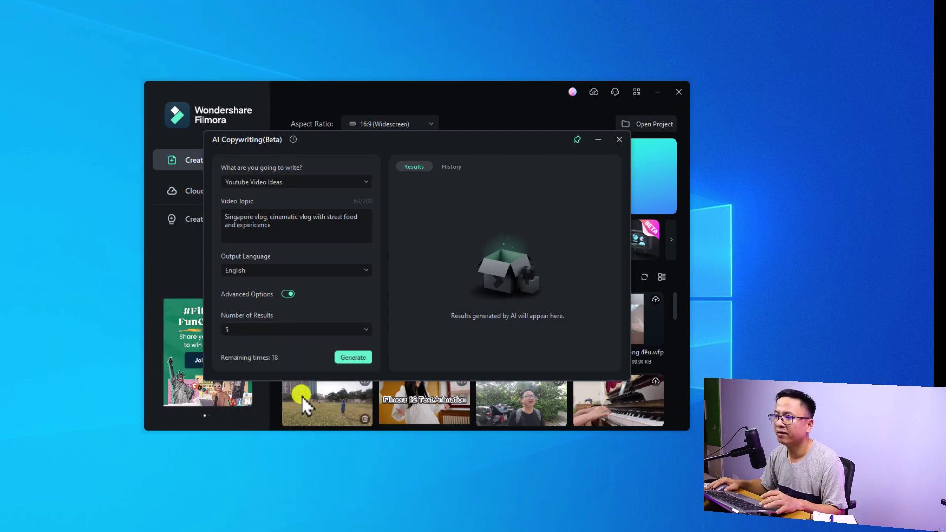
pyautogui.click(353, 357)
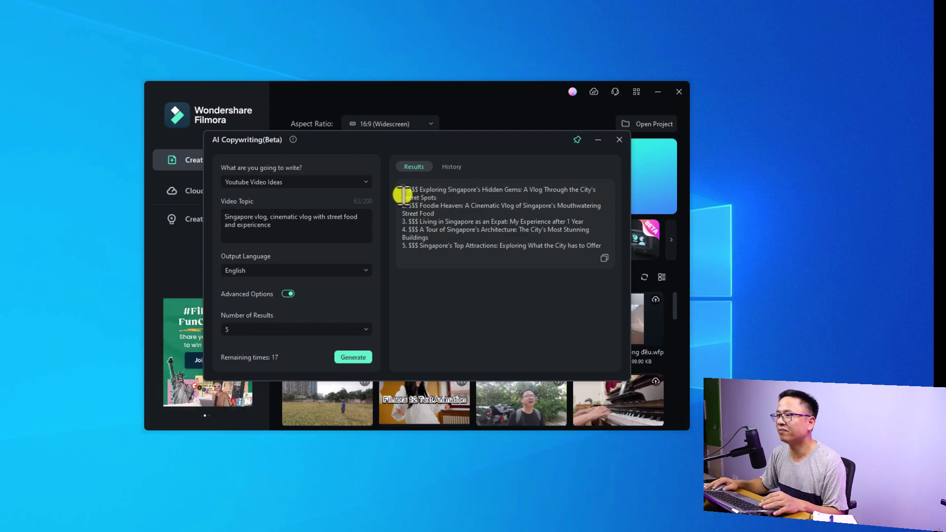
pyautogui.moveTo(402, 195); pyautogui.dragTo(420, 251)
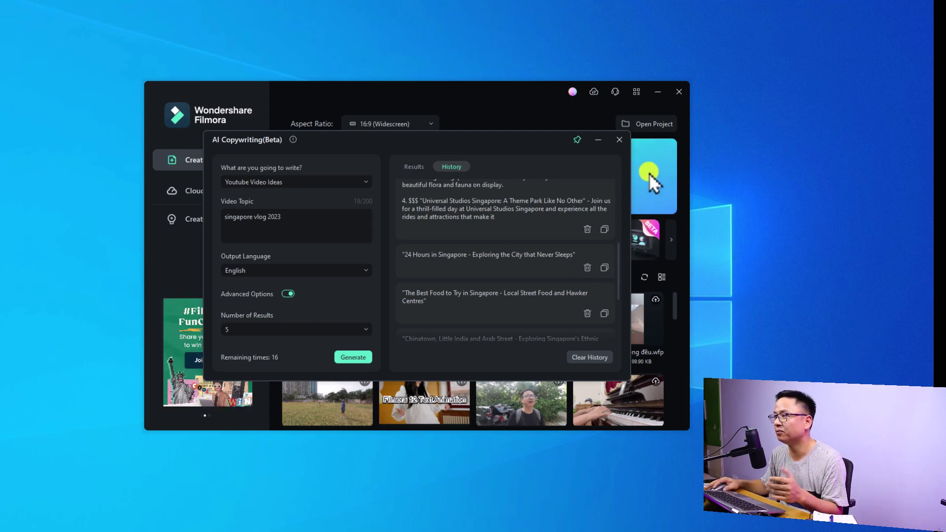
pyautogui.click(618, 138)
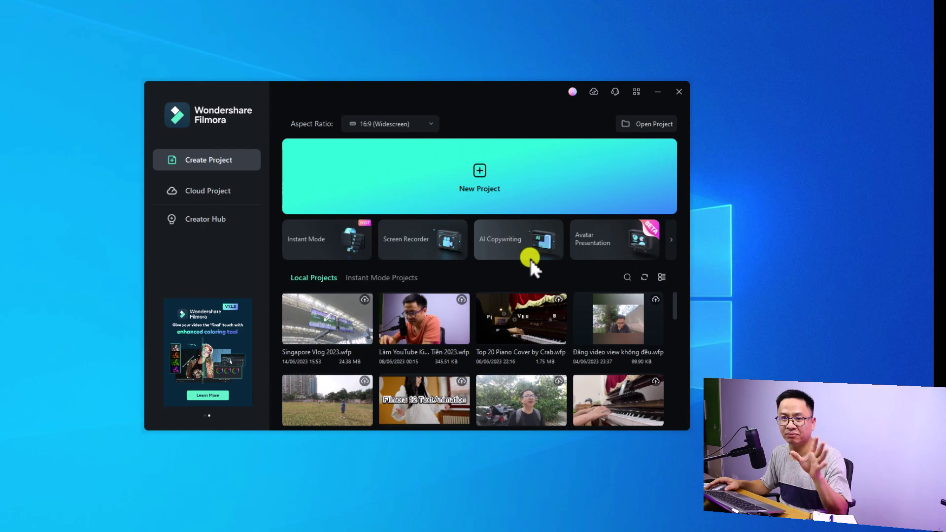
# Create a new project and add a Quick Text title at the start of the timeline
pyautogui.click(479, 186)
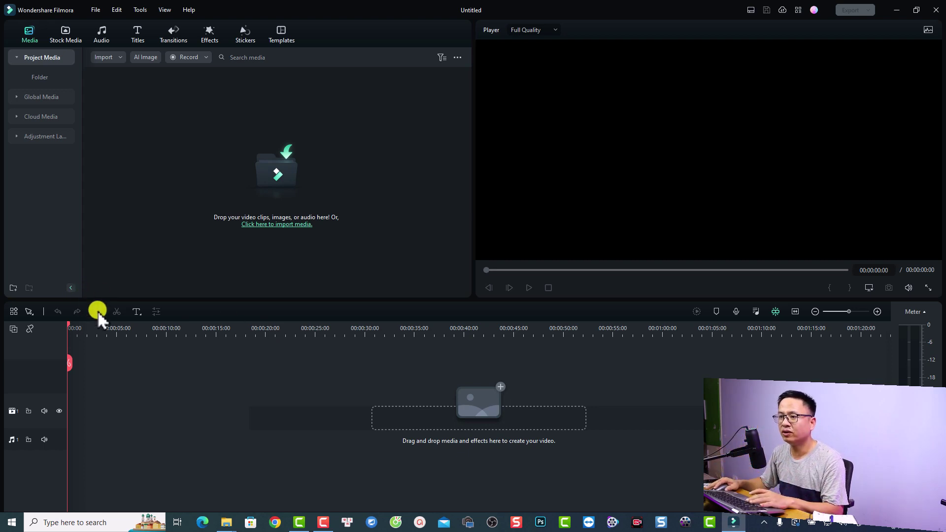
pyautogui.click(137, 315)
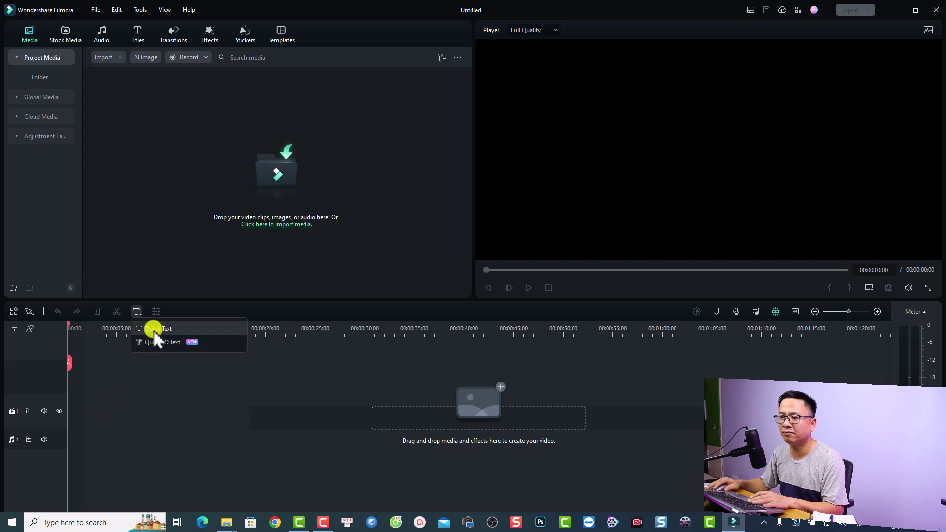
pyautogui.click(151, 328)
pyautogui.click(81, 327)
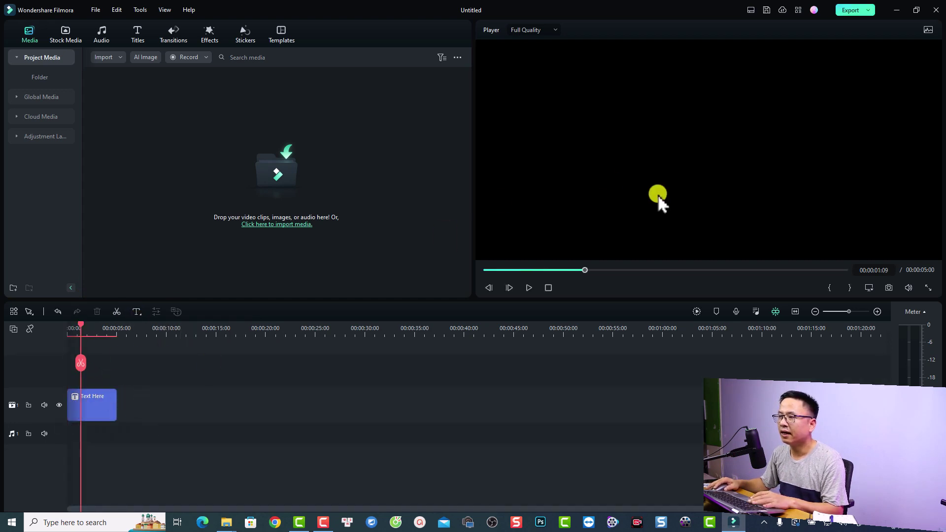
# Change the title's text to "Text animation" and set its font size to 40
pyautogui.click(105, 408)
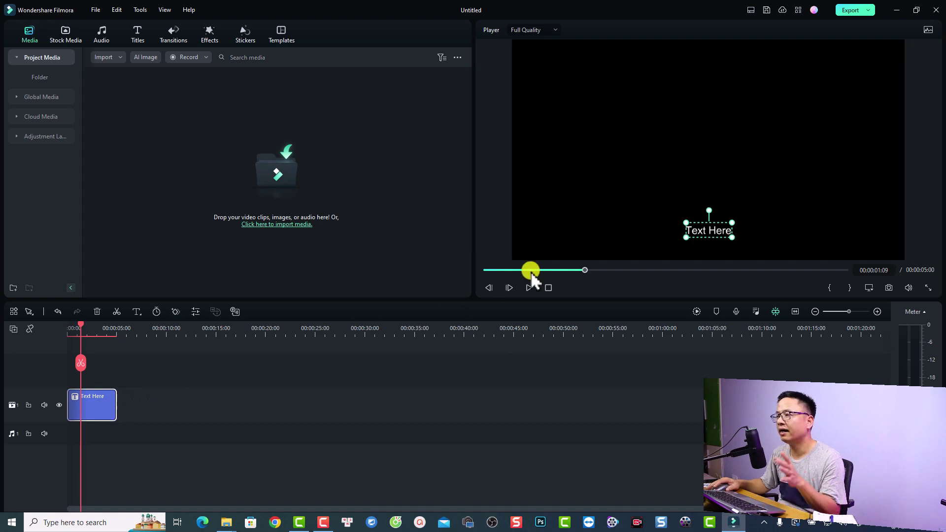
pyautogui.doubleClick(694, 228)
pyautogui.click(202, 107)
pyautogui.hotkey('ctrl', 'a')
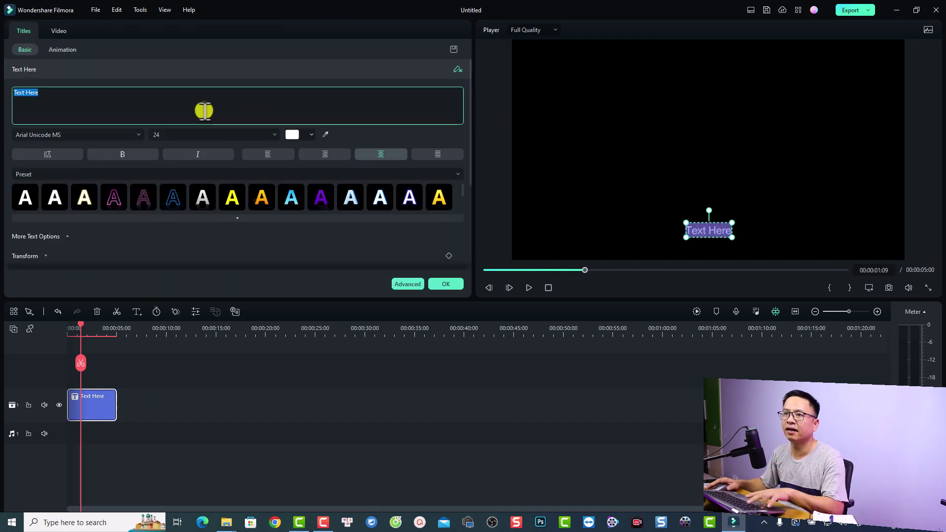
pyautogui.write('Text')
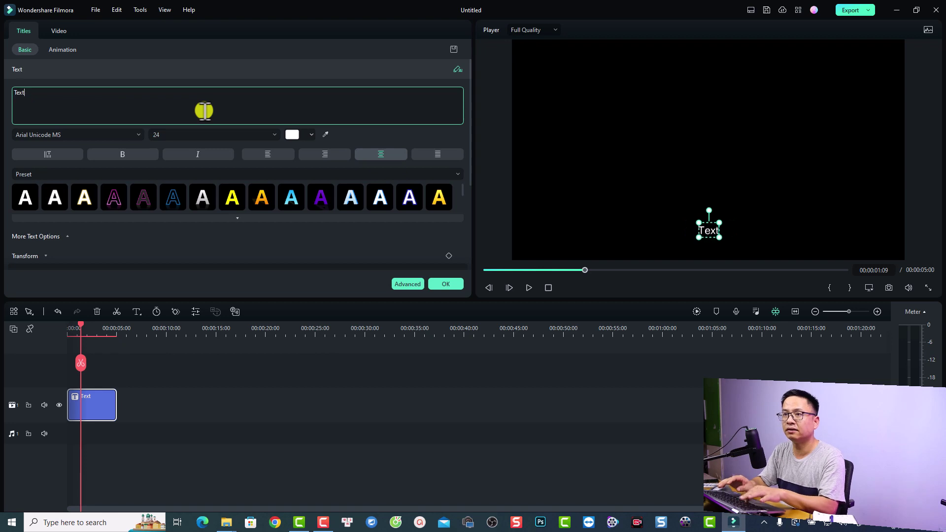
pyautogui.write(' animation')
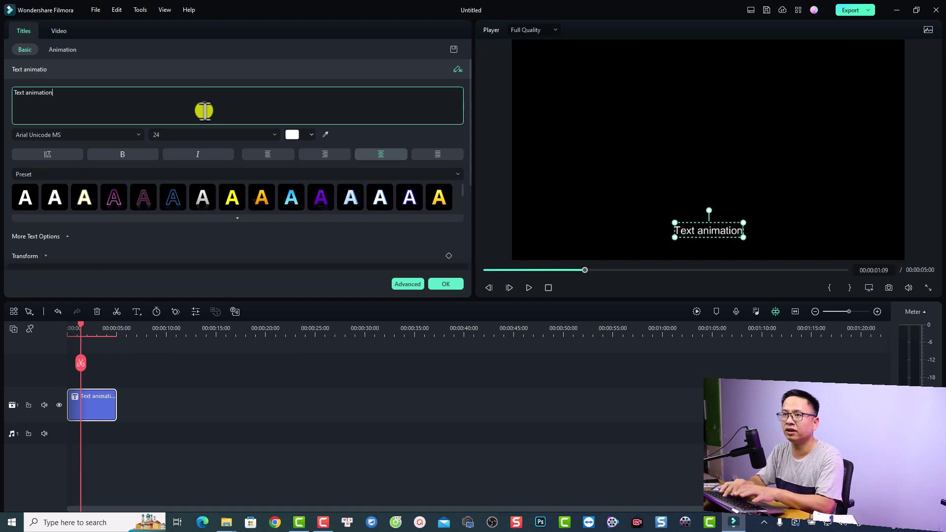
pyautogui.click(235, 138)
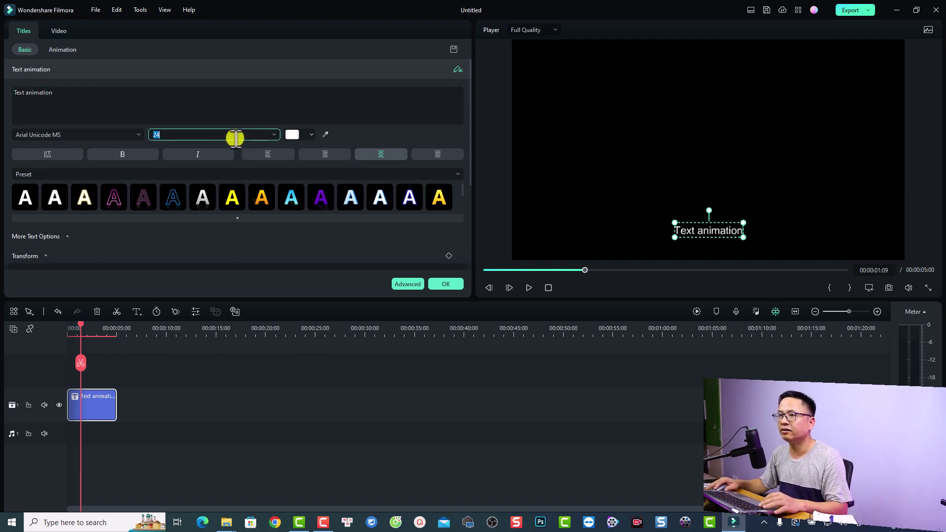
pyautogui.write('40')
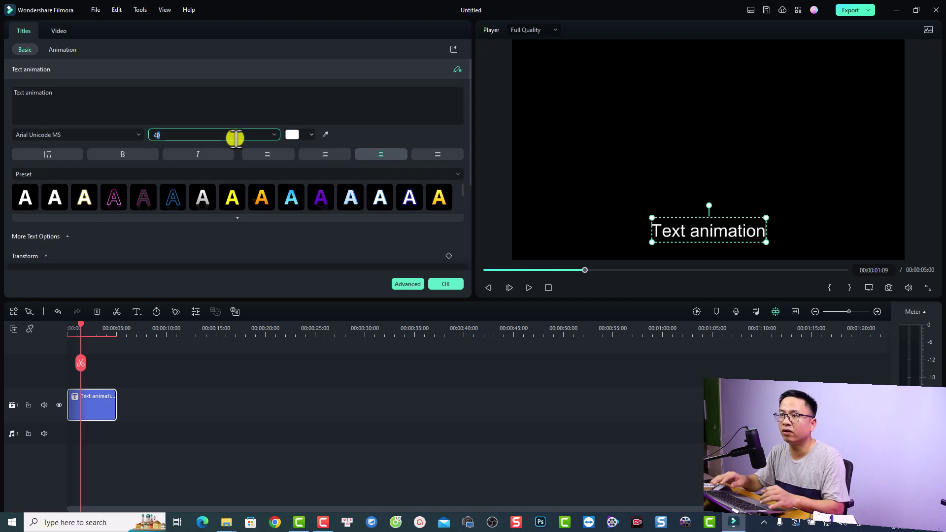
pyautogui.click(701, 211)
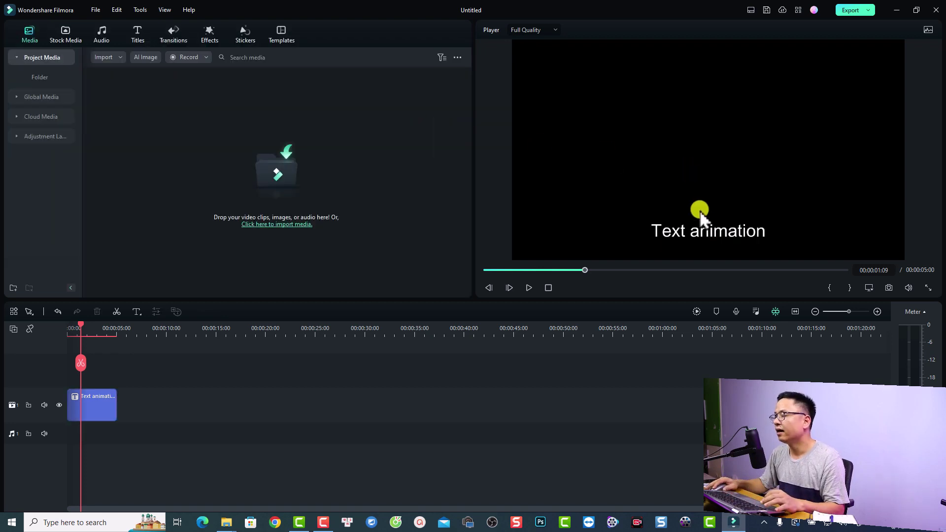
# Move the title to the centre of the frame and apply the dark red WordArt style with a white outline
pyautogui.moveTo(707, 231); pyautogui.dragTo(700, 152)
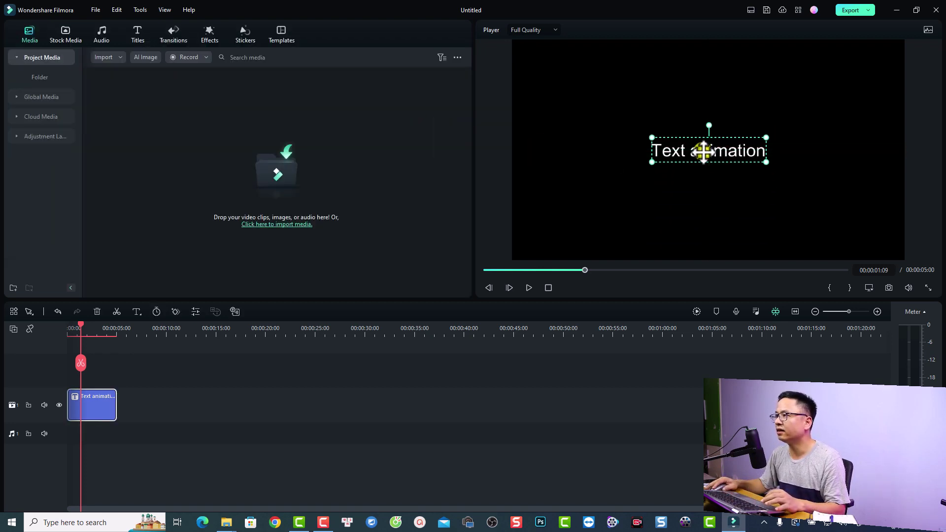
pyautogui.doubleClick(700, 152)
pyautogui.click(458, 175)
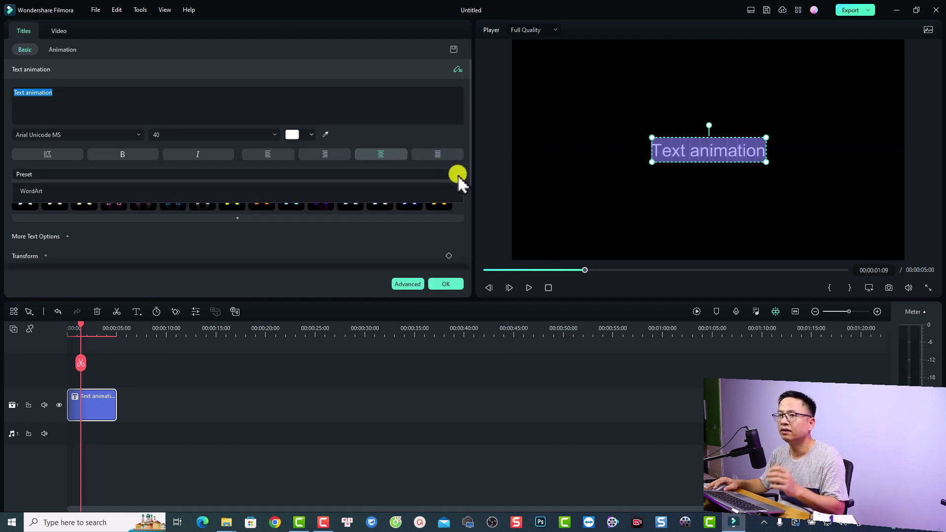
pyautogui.click(31, 209)
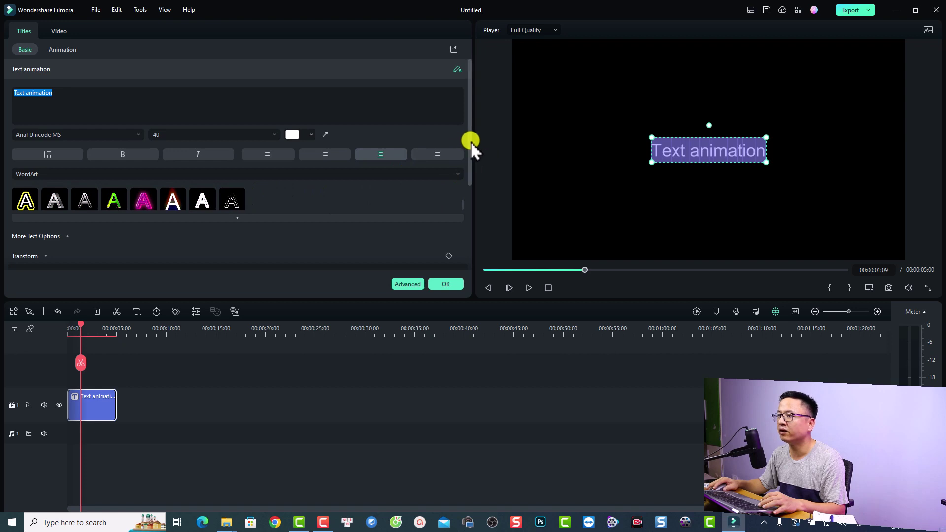
pyautogui.moveTo(471, 143); pyautogui.dragTo(467, 168)
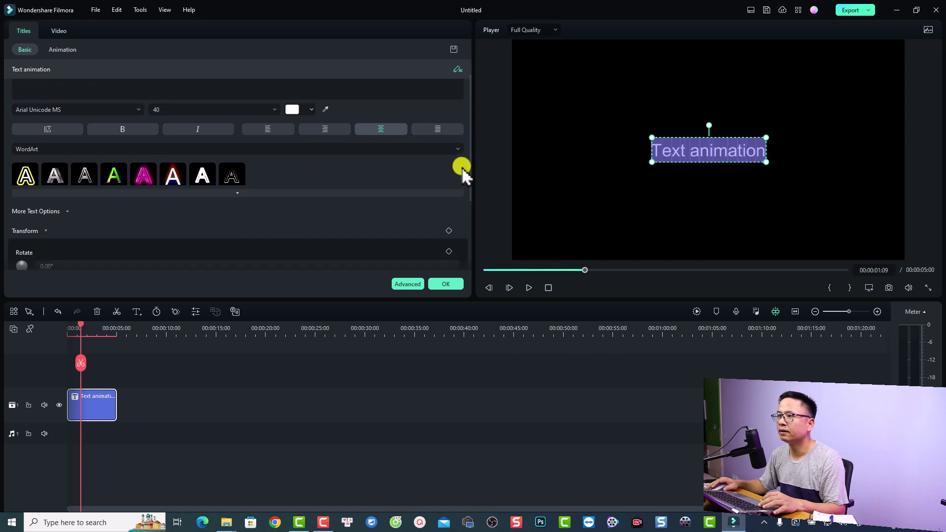
pyautogui.click(436, 171)
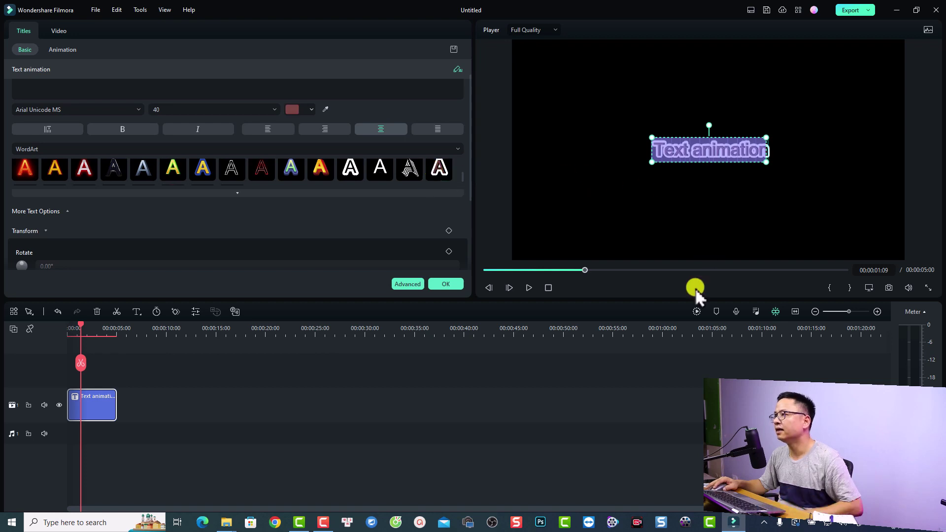
pyautogui.click(510, 194)
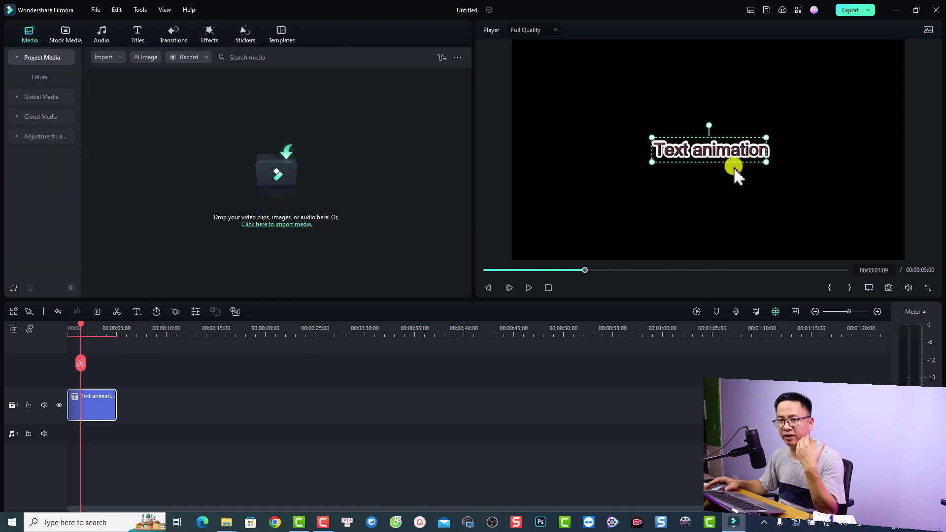
# Apply the first Typewriter In animation to the title text and preview it from the start of the timeline
pyautogui.doubleClick(683, 154)
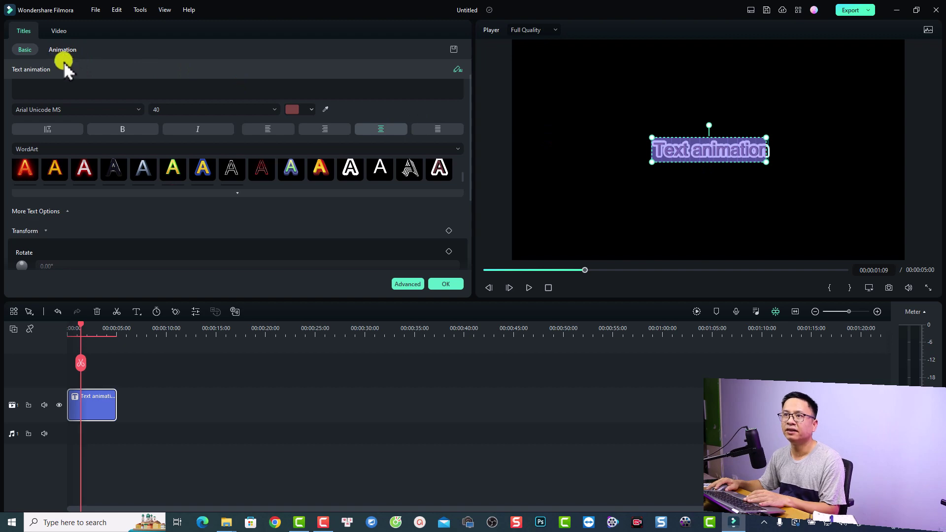
pyautogui.click(60, 50)
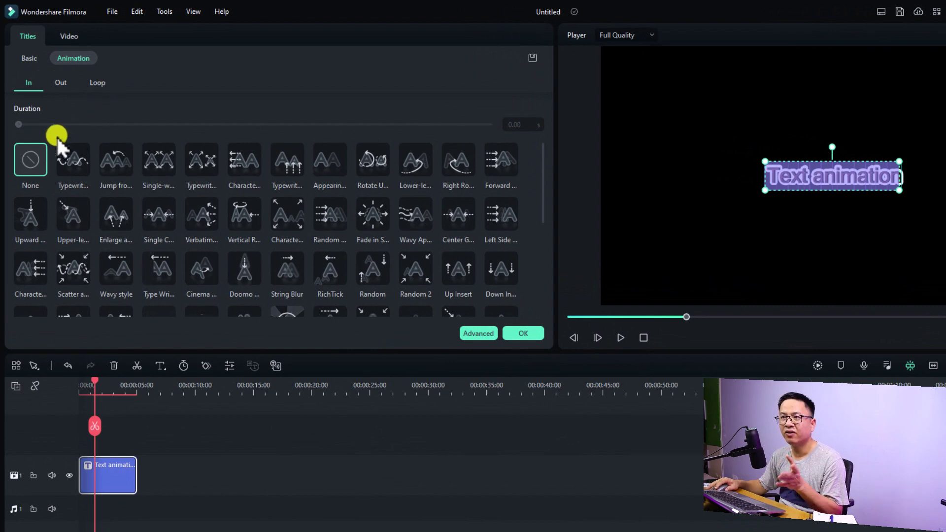
pyautogui.click(68, 162)
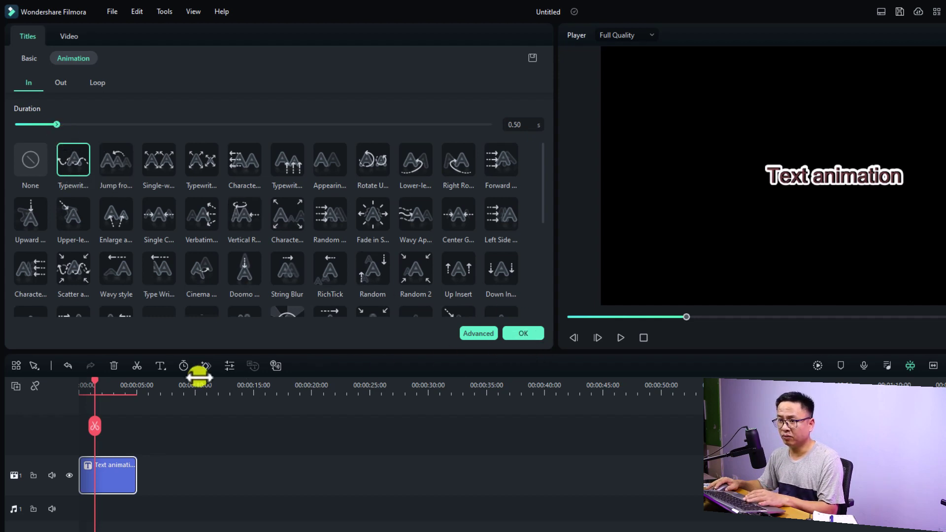
pyautogui.click(80, 388)
pyautogui.press('space')
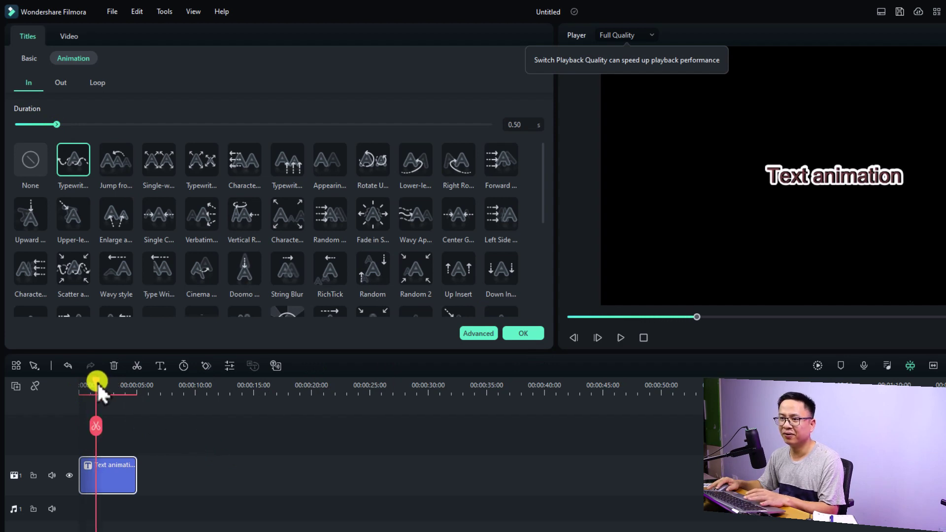
pyautogui.moveTo(95, 386); pyautogui.dragTo(47, 394)
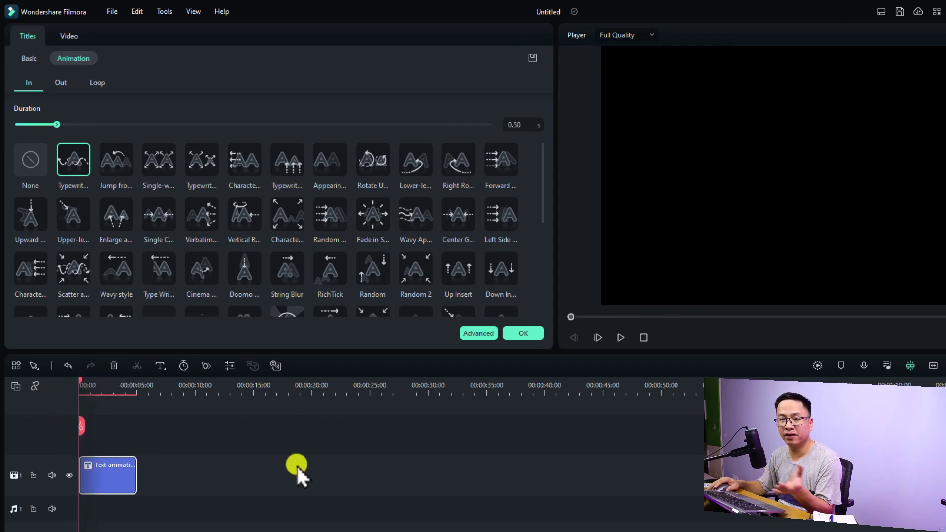
pyautogui.press('space')
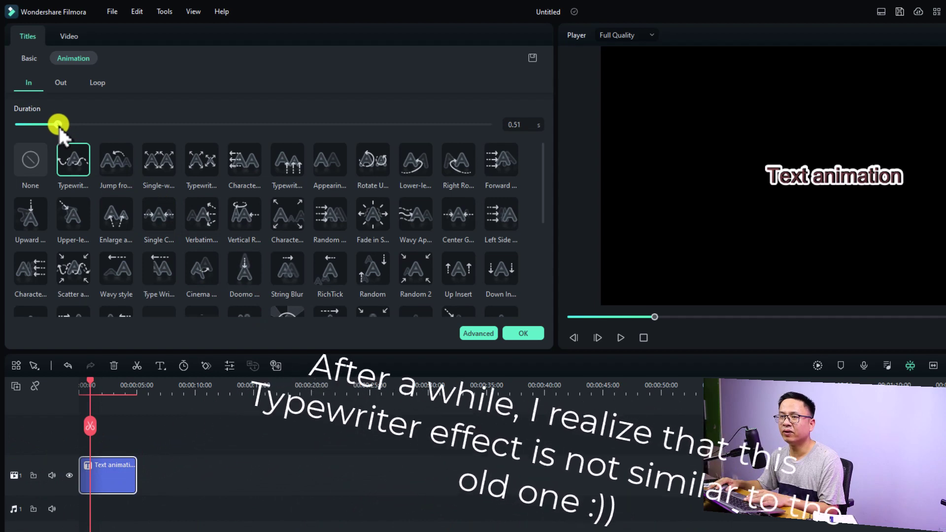
# Set the In animation's duration to 2 seconds, confirm it, and play the title from the beginning
pyautogui.moveTo(58, 125); pyautogui.dragTo(473, 121)
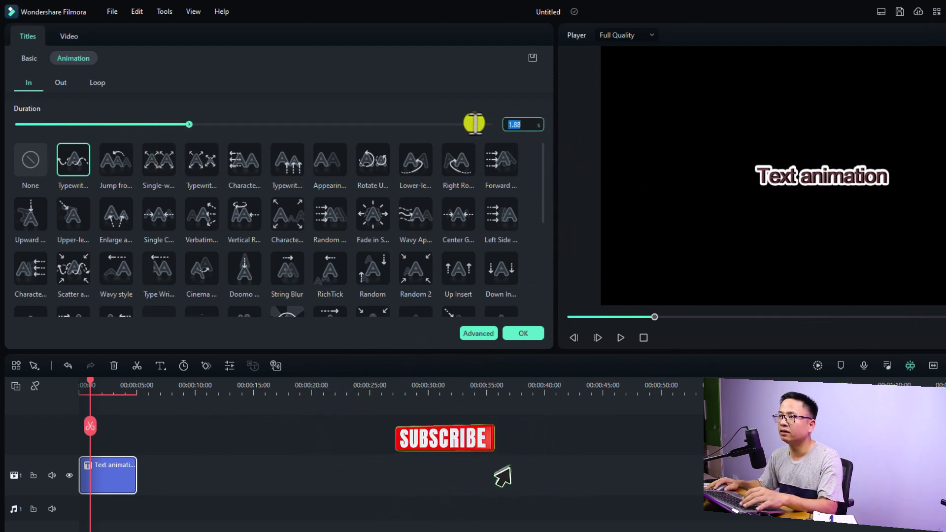
pyautogui.write('2')
pyautogui.click(515, 333)
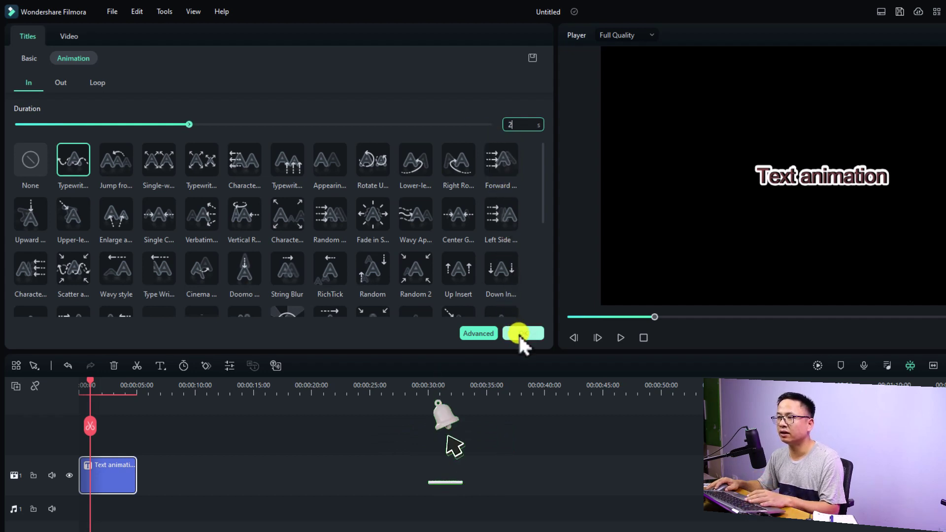
pyautogui.moveTo(93, 382); pyautogui.dragTo(81, 383)
pyautogui.click(131, 460)
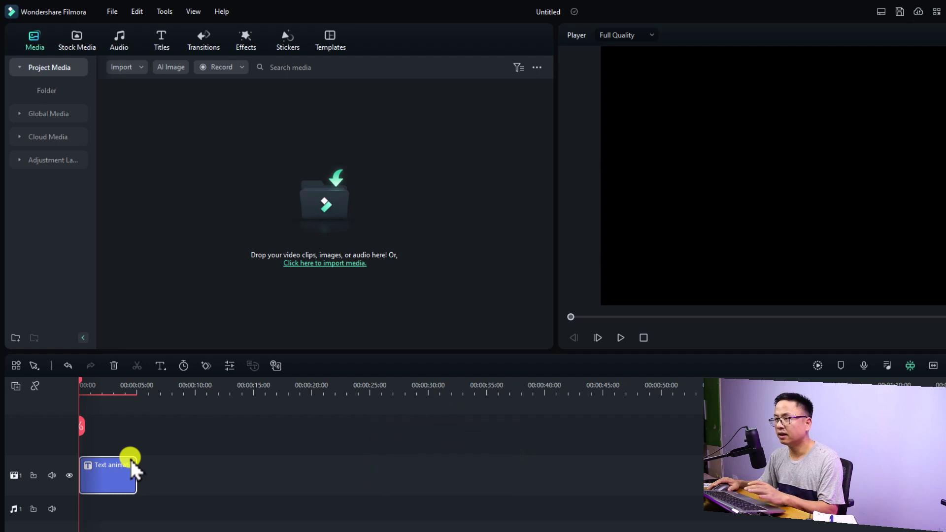
pyautogui.press('space')
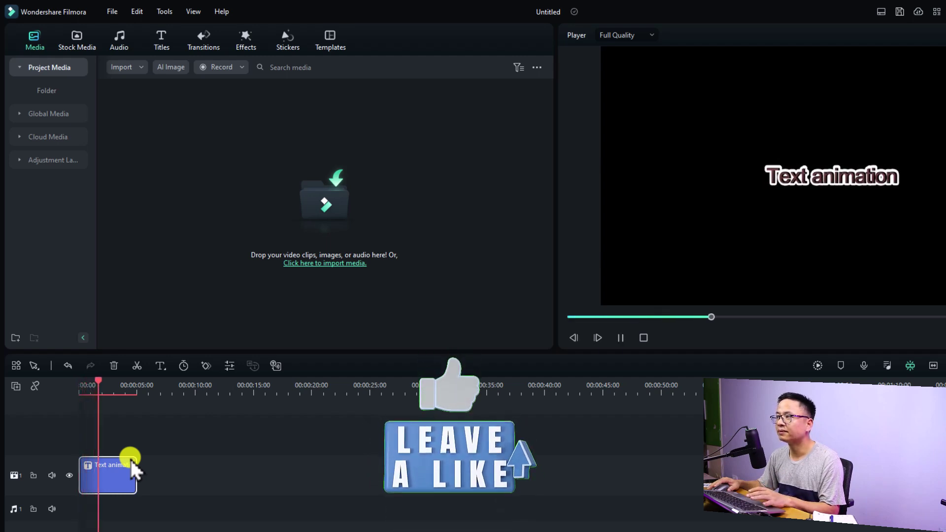
pyautogui.press('space')
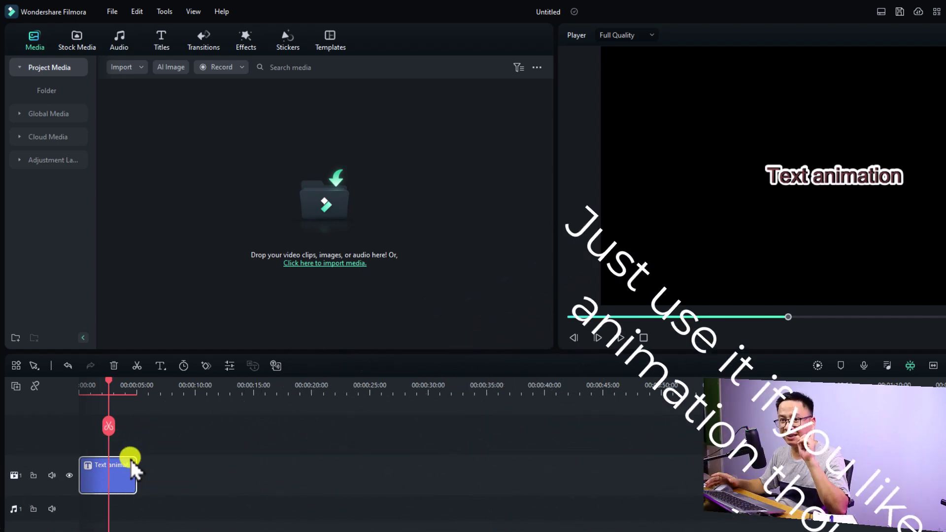
# Add the Lightning Out animation to the title and play the whole clip from the start
pyautogui.doubleClick(105, 475)
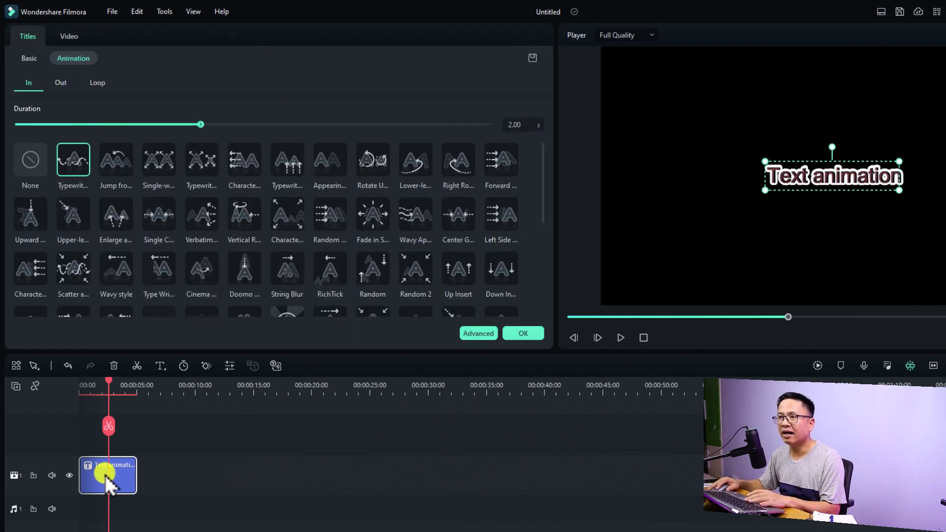
pyautogui.click(57, 80)
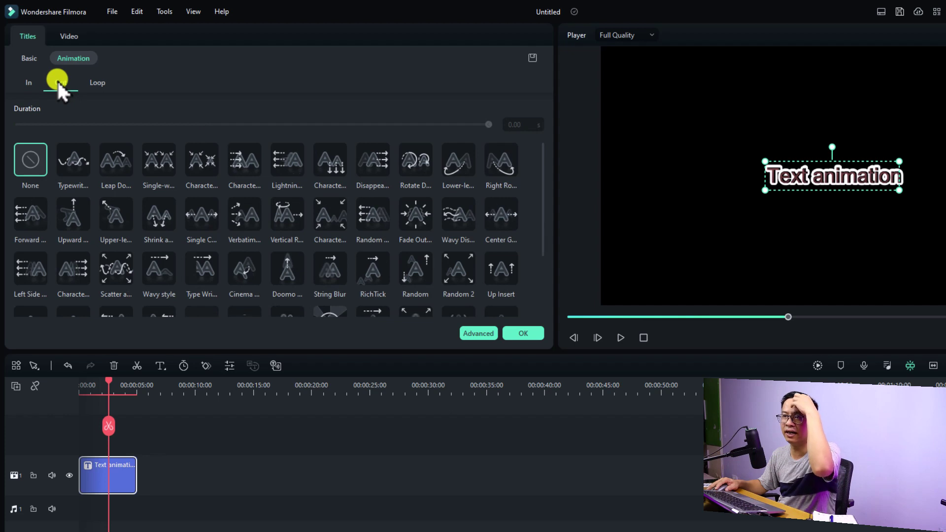
pyautogui.click(284, 163)
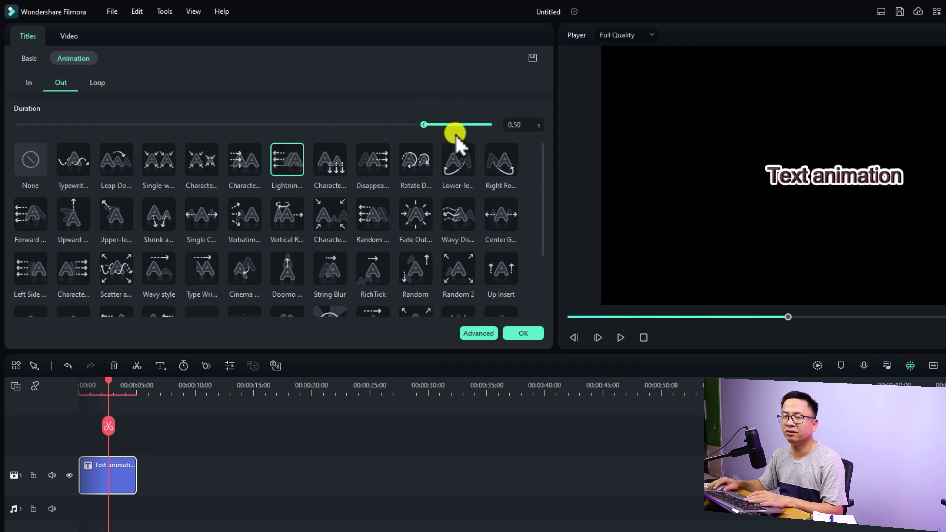
pyautogui.click(79, 389)
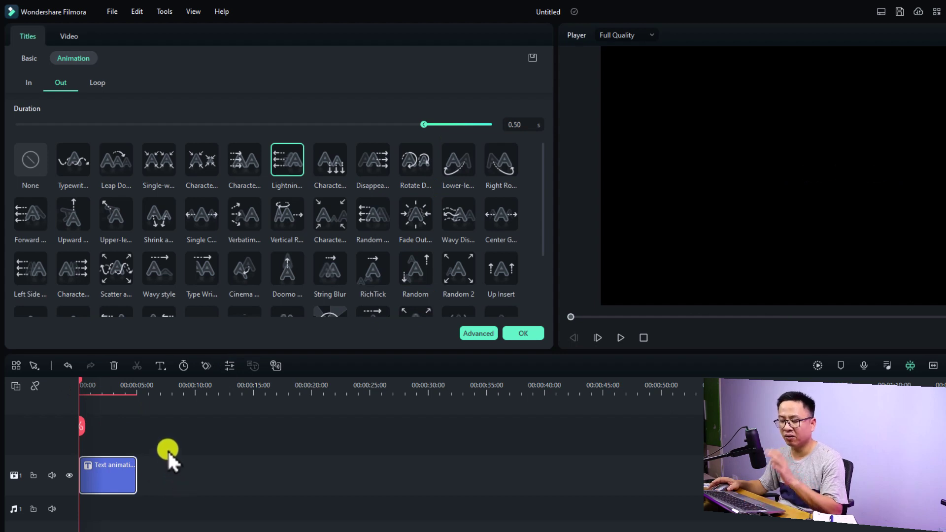
pyautogui.press('space')
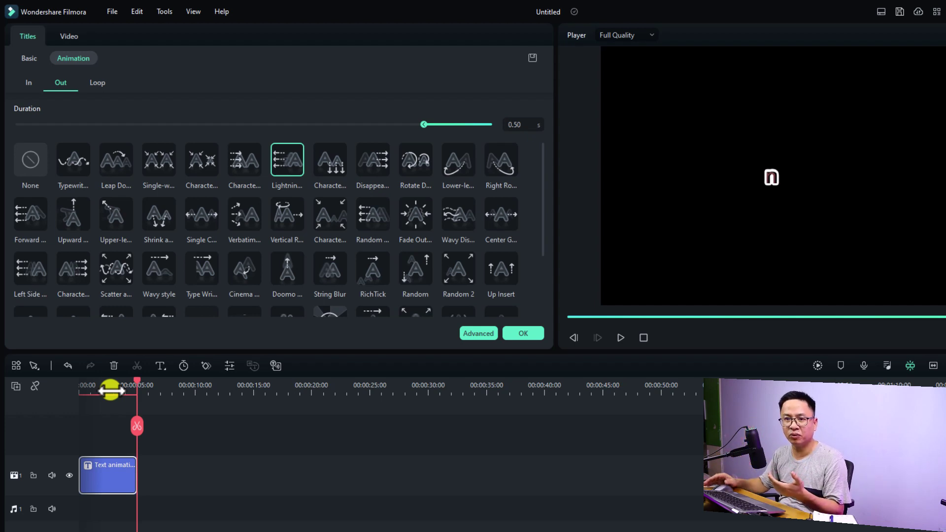
# Extend the title clip to about 11 seconds and apply the Down Roll loop animation with a single loop speed of about 2.34 s
pyautogui.moveTo(136, 485); pyautogui.dragTo(202, 476)
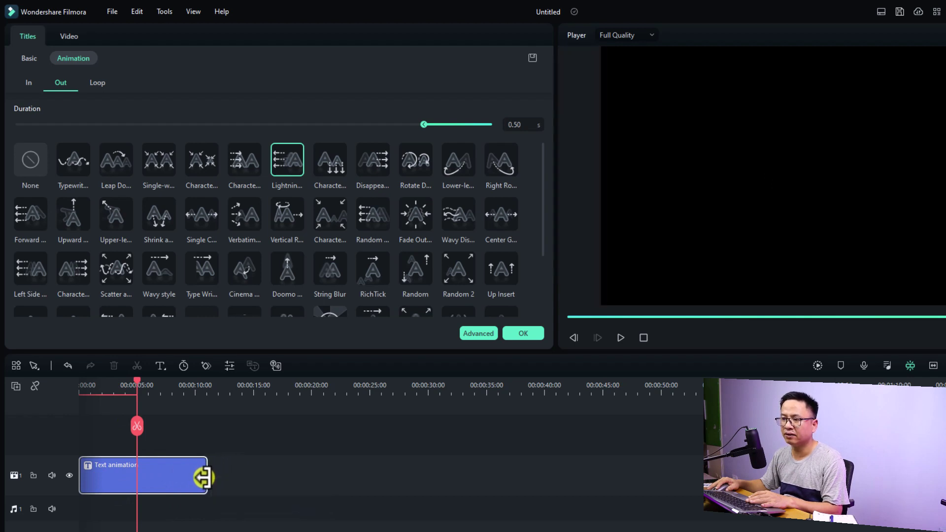
pyautogui.click(95, 82)
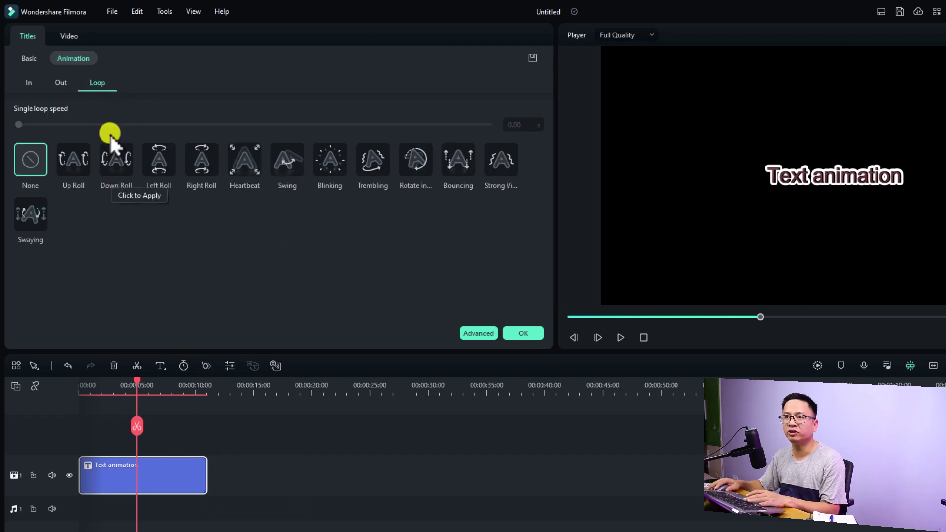
pyautogui.click(112, 165)
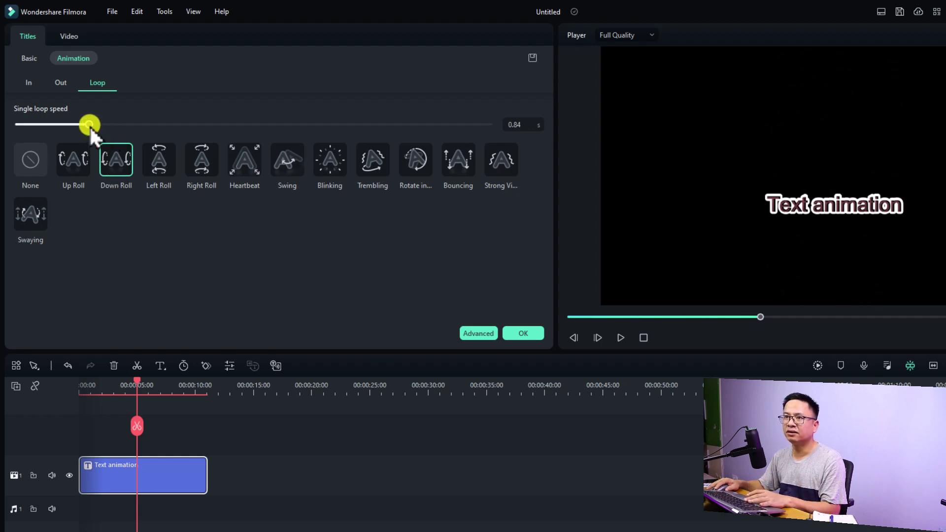
pyautogui.moveTo(89, 125); pyautogui.dragTo(233, 148)
pyautogui.click(523, 333)
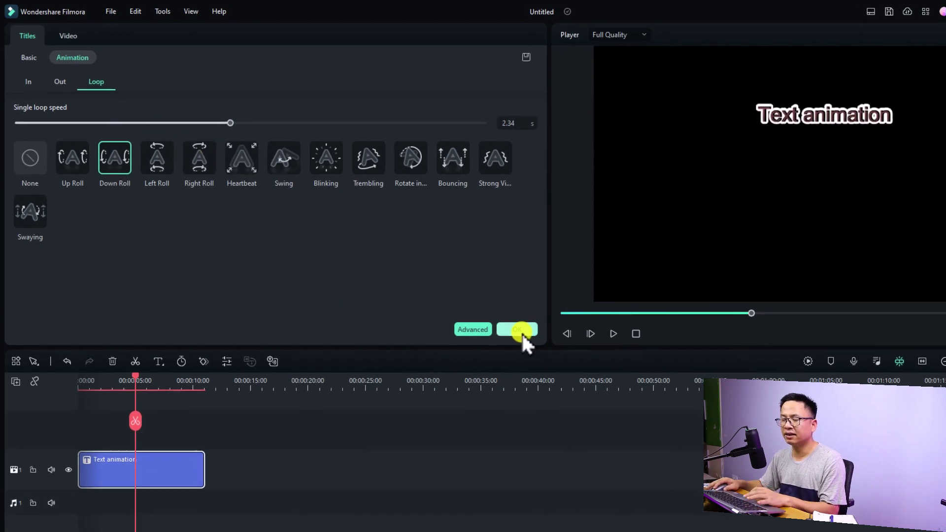
# Play the extended title from the start to review its combined animations, and deselect the clip
pyautogui.click(86, 382)
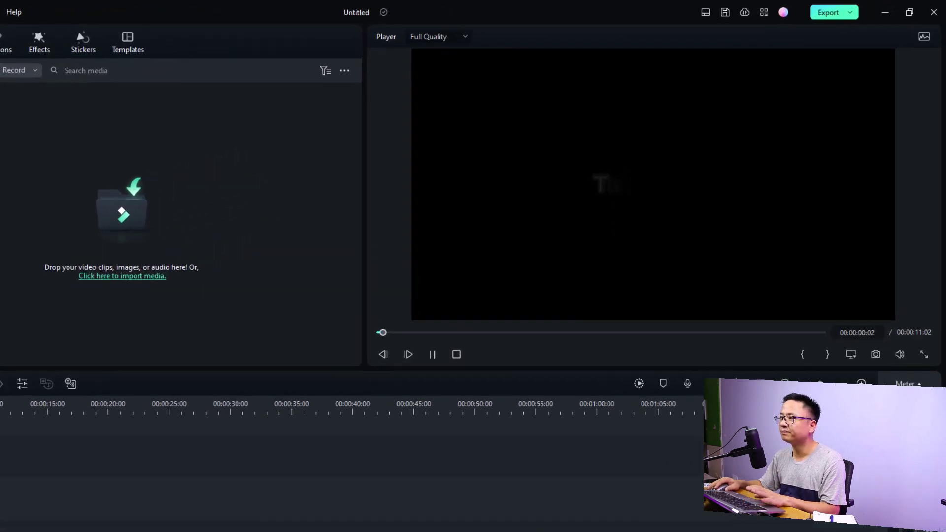
pyautogui.press('space')
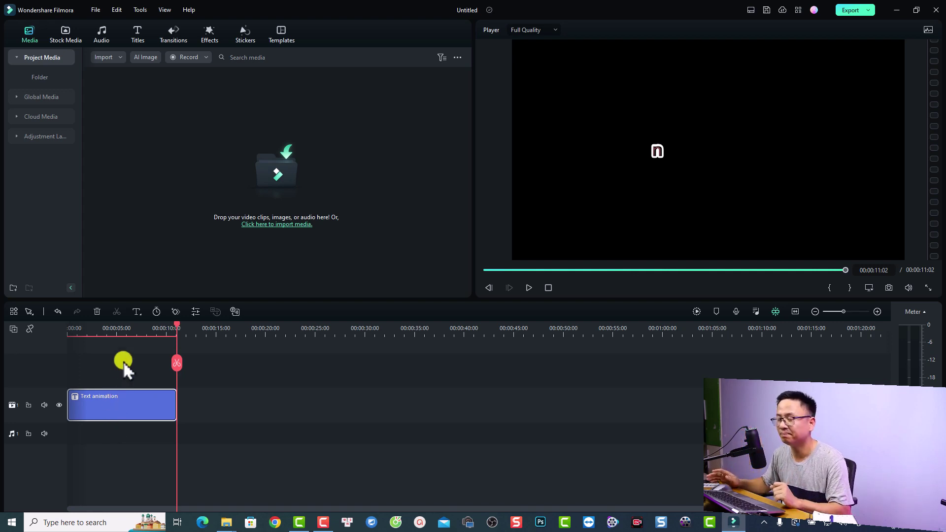
pyautogui.click(127, 345)
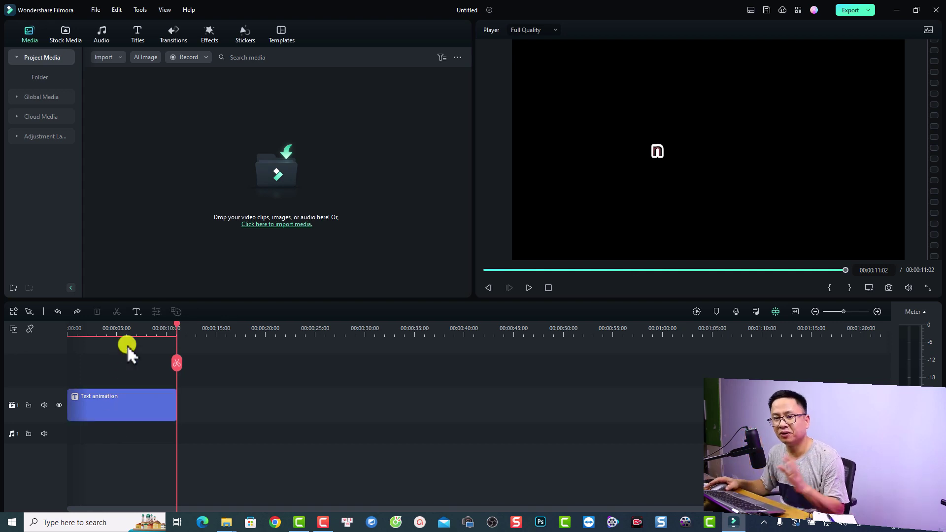
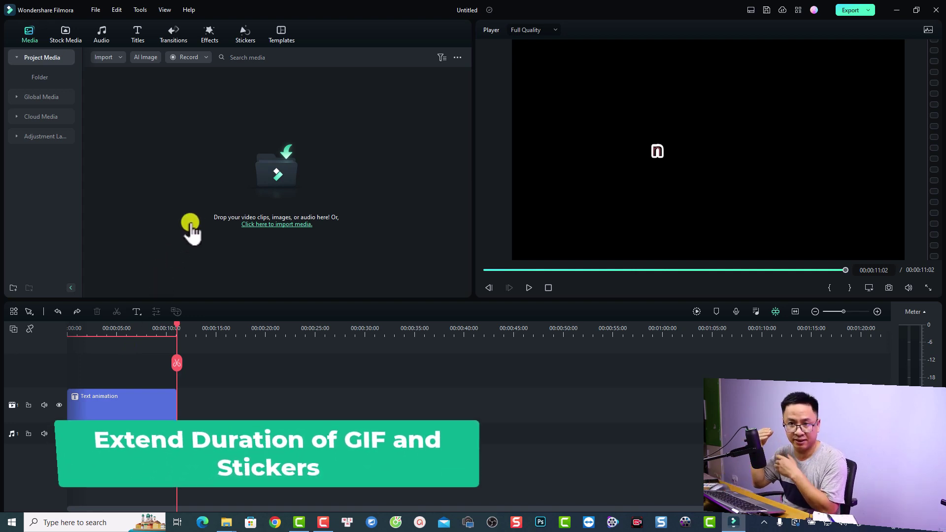
# Place the trending sunglasses emoji sticker right after the title, extend it to end at about 40 seconds, and preview it
pyautogui.click(246, 35)
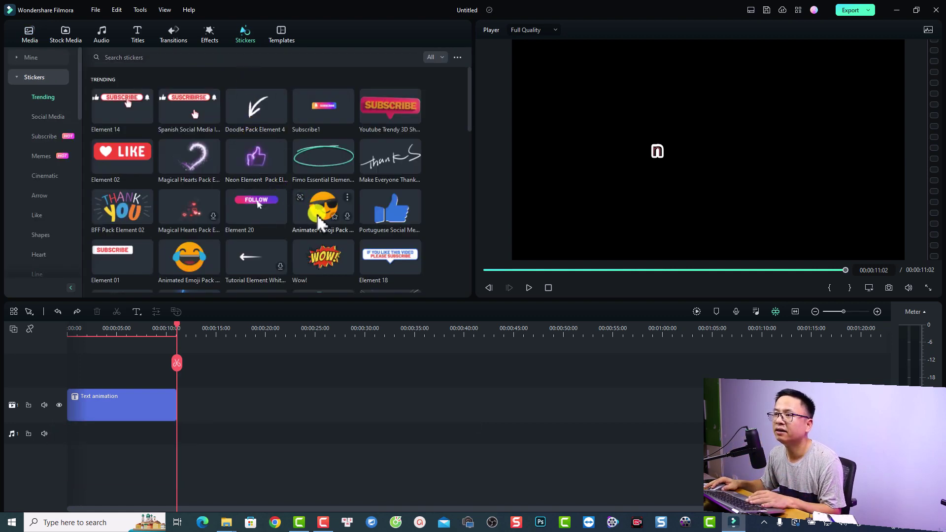
pyautogui.moveTo(317, 222); pyautogui.dragTo(222, 405)
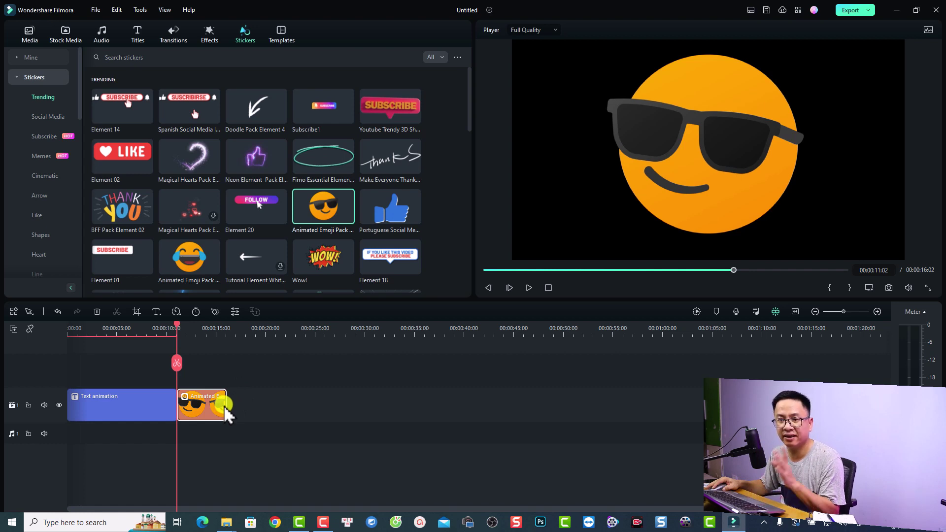
pyautogui.moveTo(226, 405); pyautogui.dragTo(465, 399)
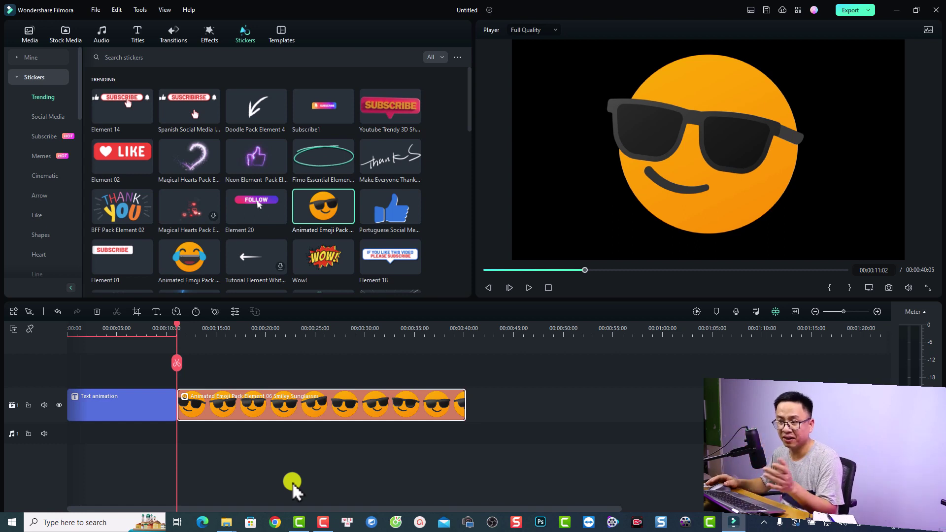
pyautogui.press('space')
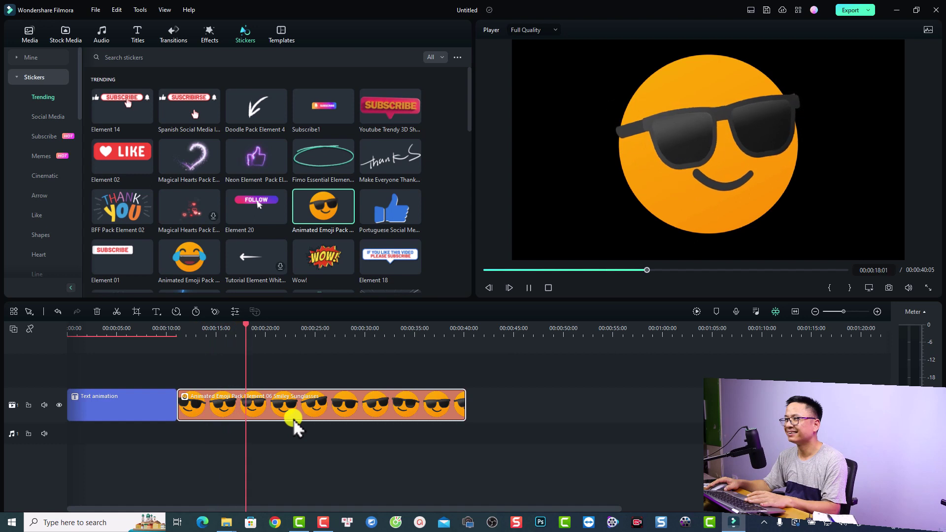
pyautogui.press('space')
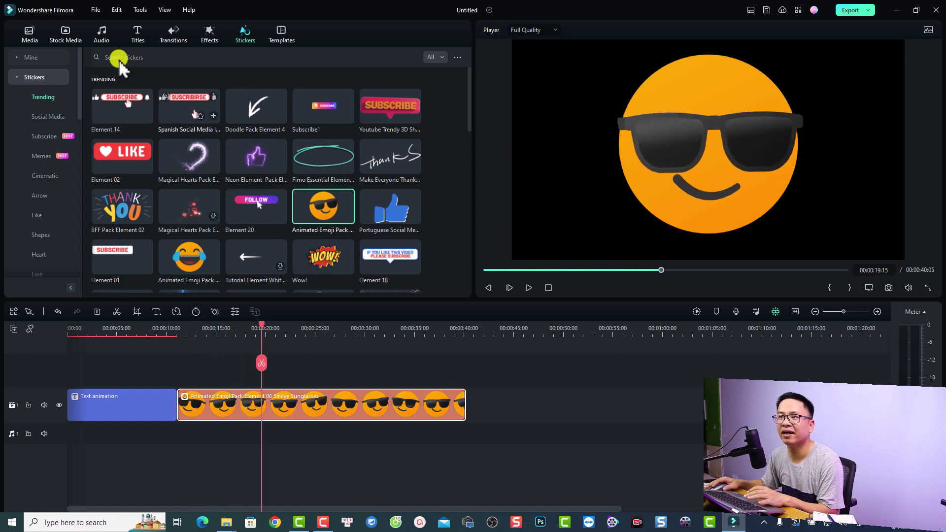
# Add the first Giphy GIF from the stock media after the sticker, preview it, and extend it to end at about 59 seconds
pyautogui.click(66, 40)
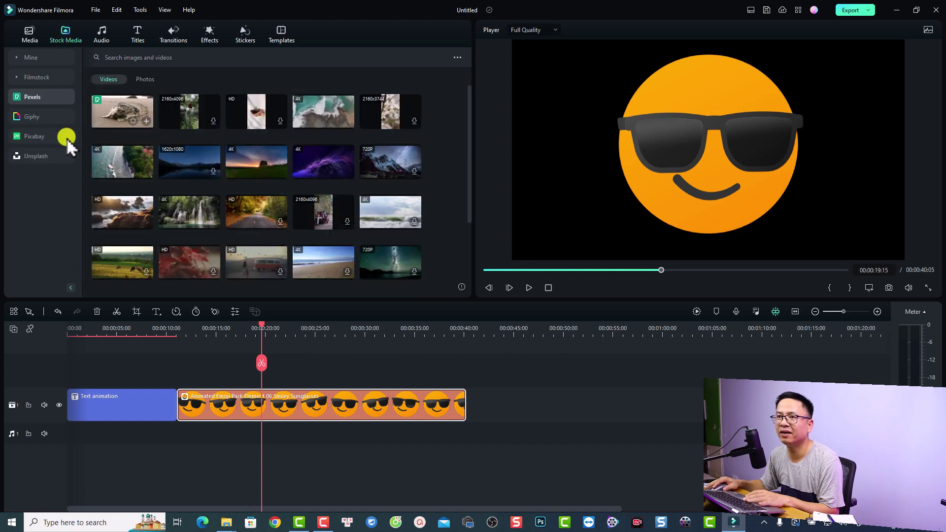
pyautogui.click(30, 115)
pyautogui.moveTo(113, 120); pyautogui.dragTo(482, 399)
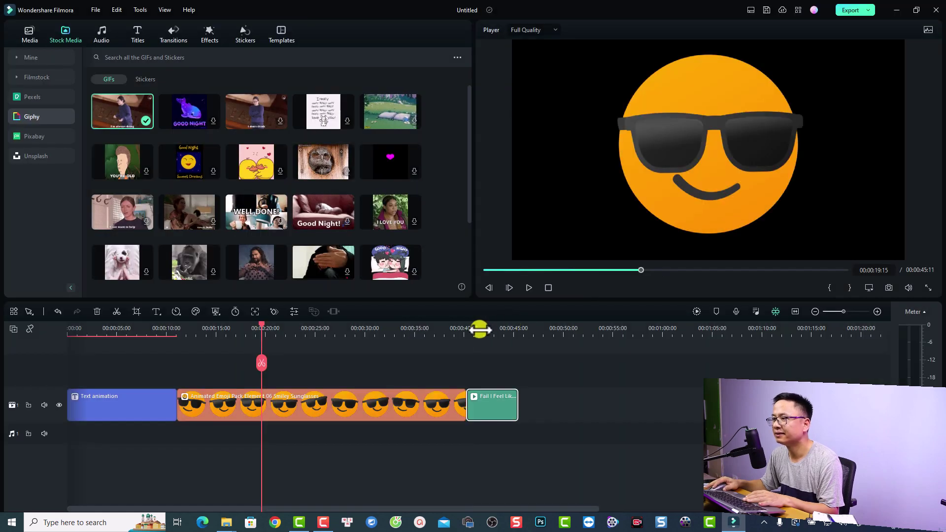
pyautogui.click(479, 330)
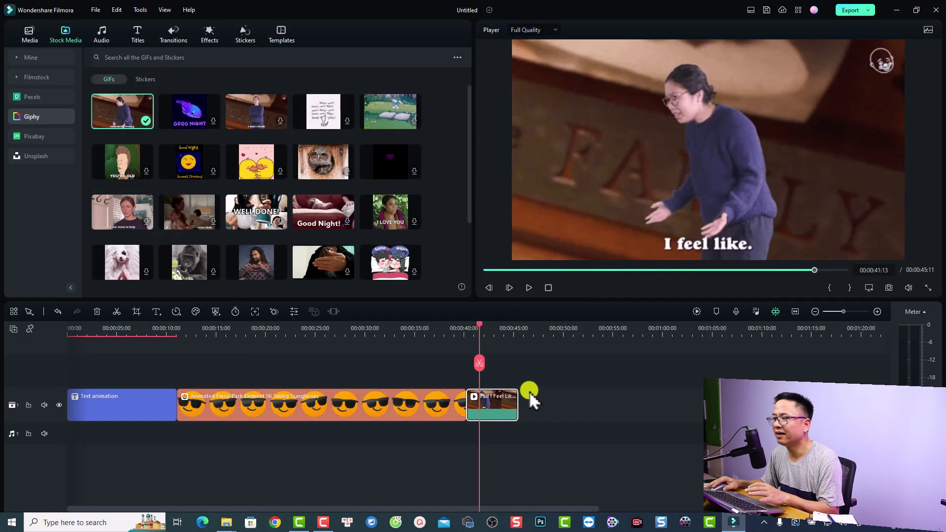
pyautogui.press('space')
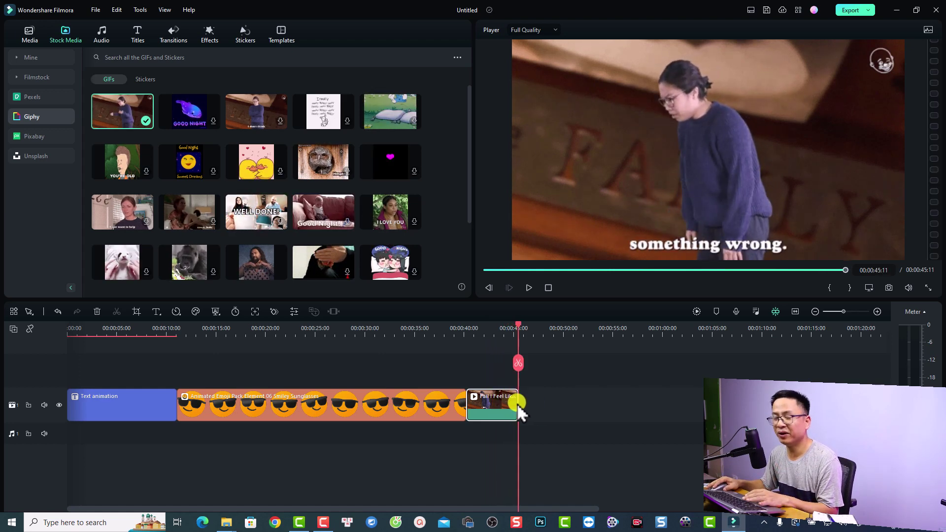
pyautogui.moveTo(516, 403); pyautogui.dragTo(657, 394)
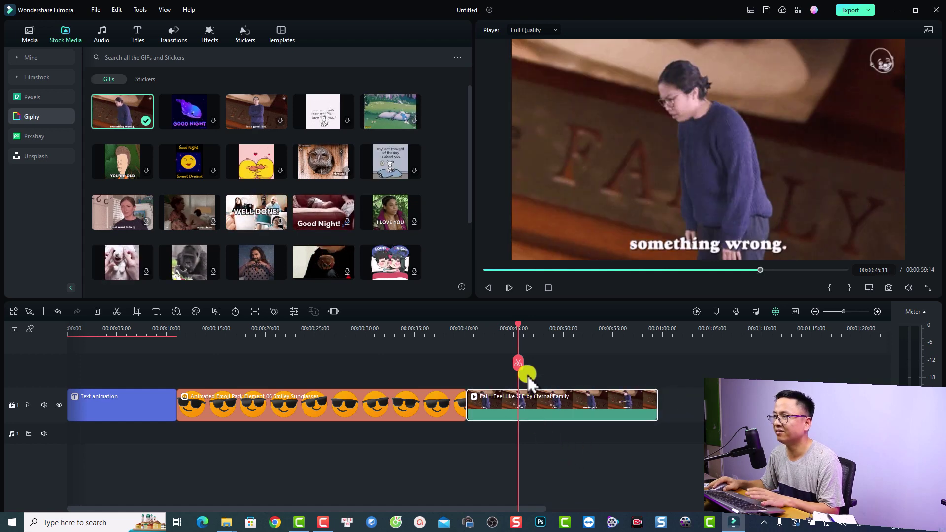
pyautogui.click(509, 329)
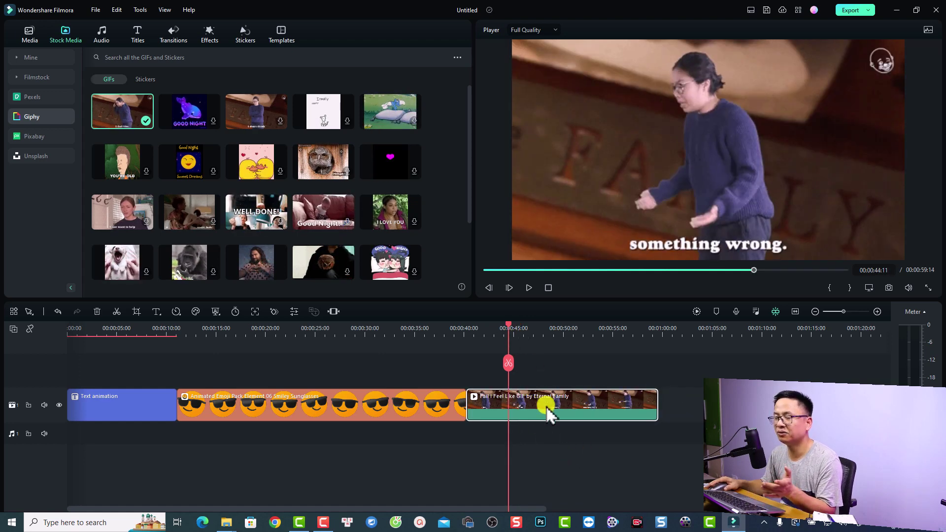
# Play the extended GIF clip from about 44 seconds to preview it, and pause at about 50 seconds
pyautogui.press('space')
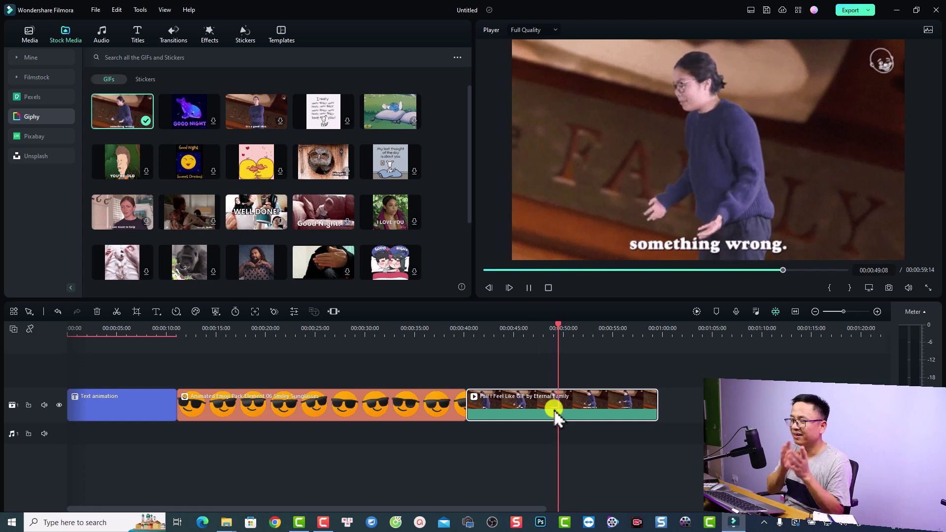
pyautogui.press('space')
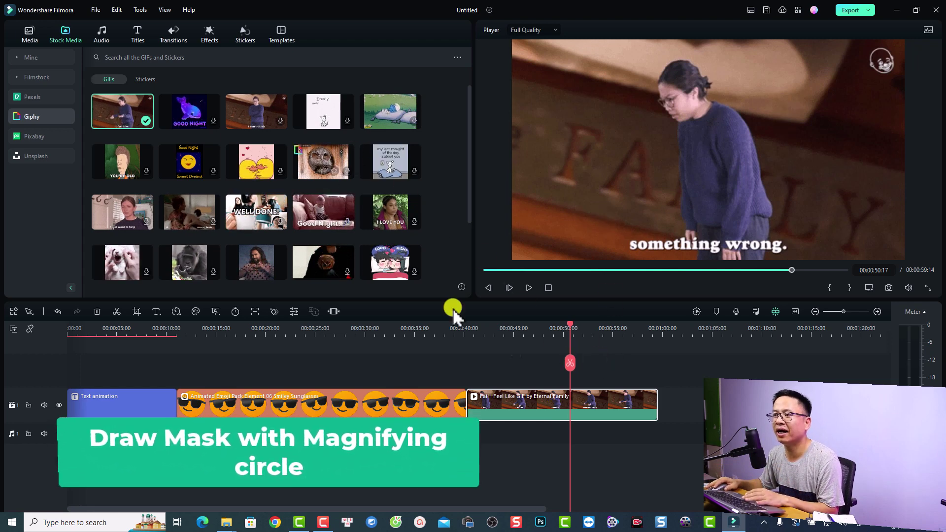
# Use Draw Mask on the GIF clip to trace a closed freeform outline around the woman's head
pyautogui.doubleClick(634, 412)
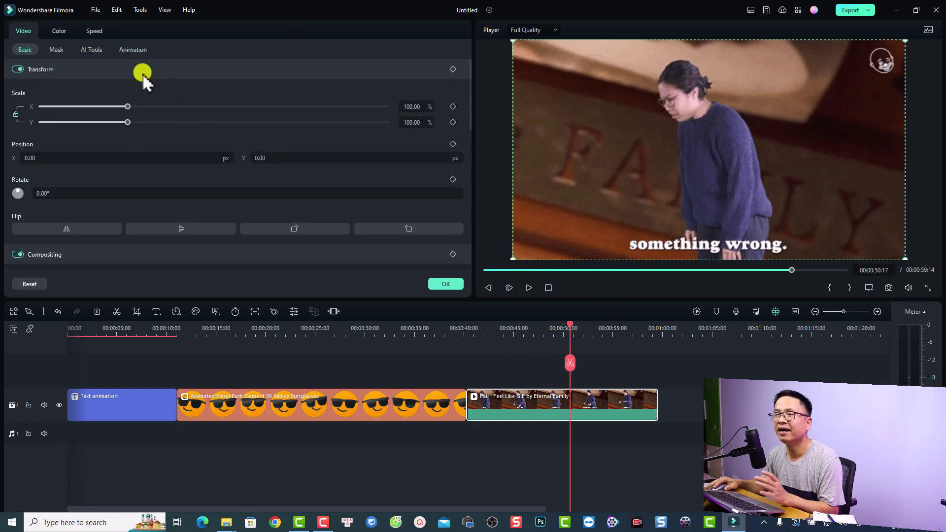
pyautogui.click(55, 48)
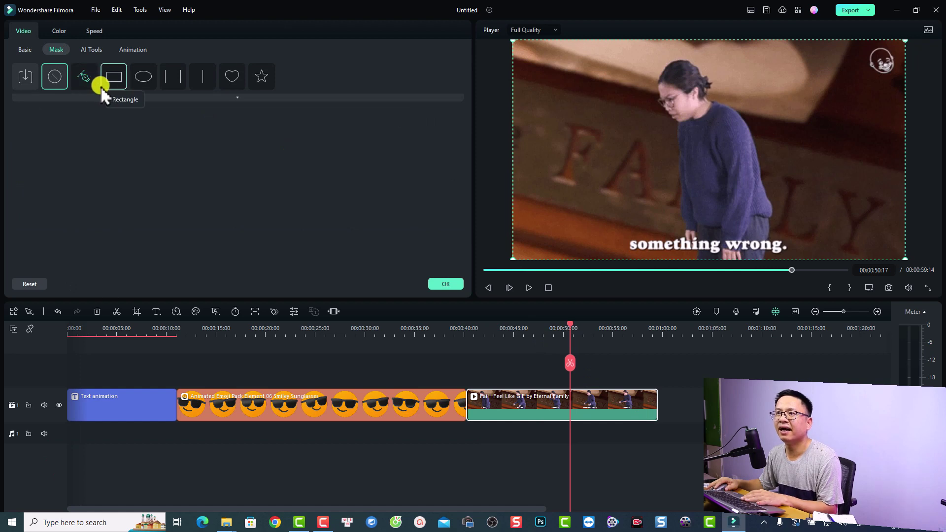
pyautogui.click(84, 77)
pyautogui.click(282, 115)
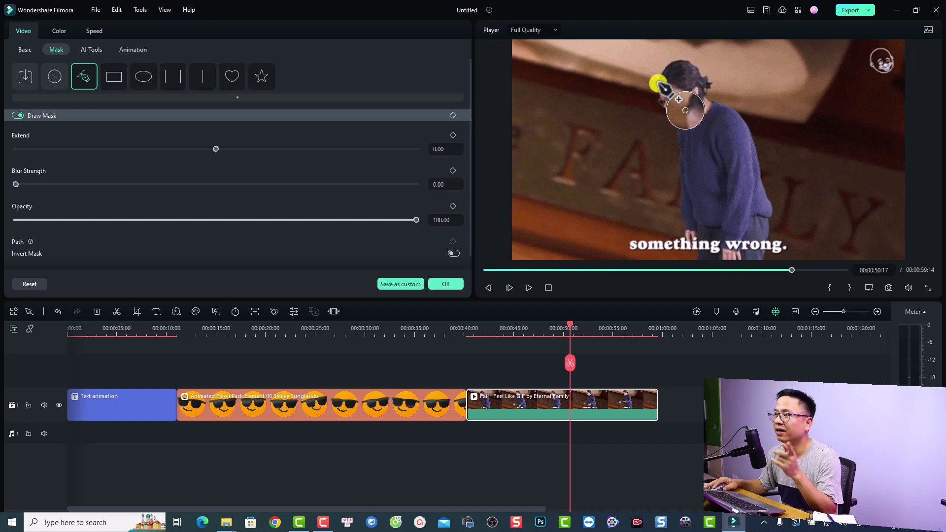
pyautogui.click(658, 83)
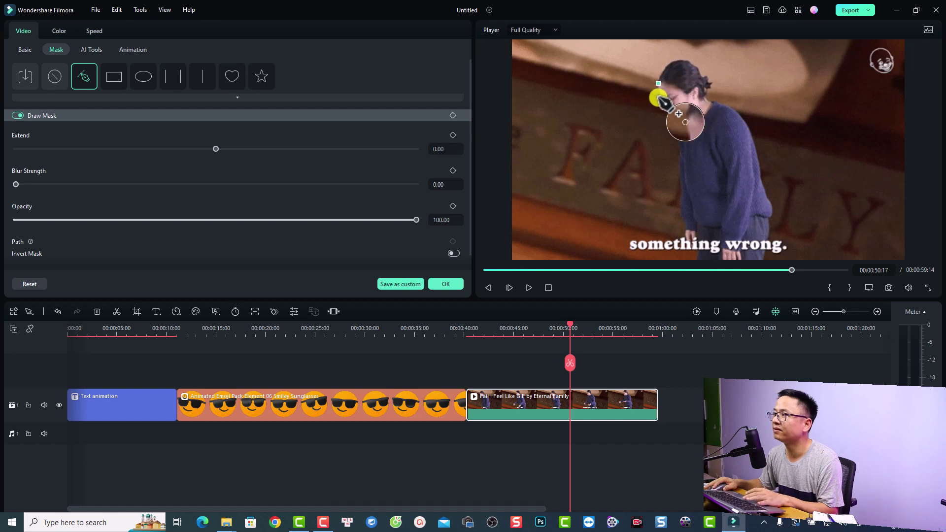
pyautogui.click(661, 100)
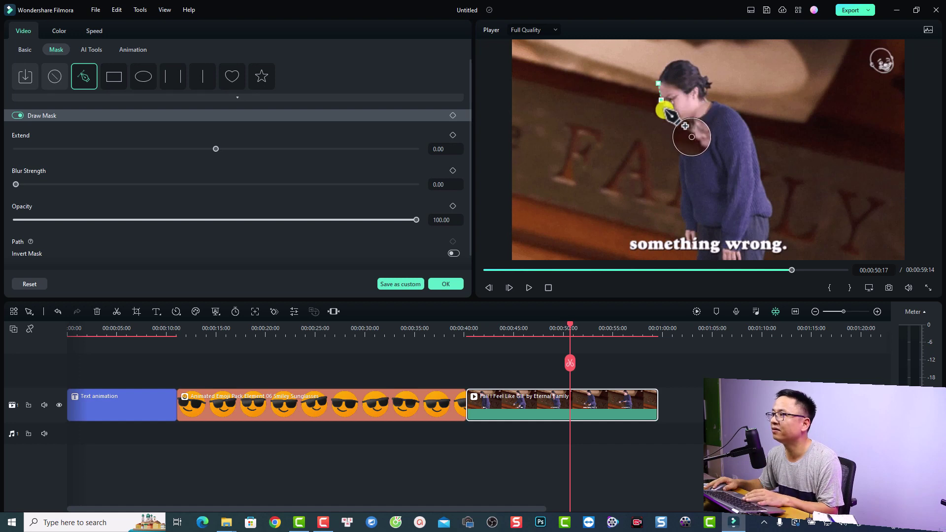
pyautogui.click(664, 109)
pyautogui.click(676, 125)
pyautogui.click(696, 118)
pyautogui.click(704, 96)
pyautogui.click(713, 87)
pyautogui.click(705, 75)
pyautogui.click(691, 62)
pyautogui.click(679, 58)
pyautogui.click(668, 62)
pyautogui.click(659, 80)
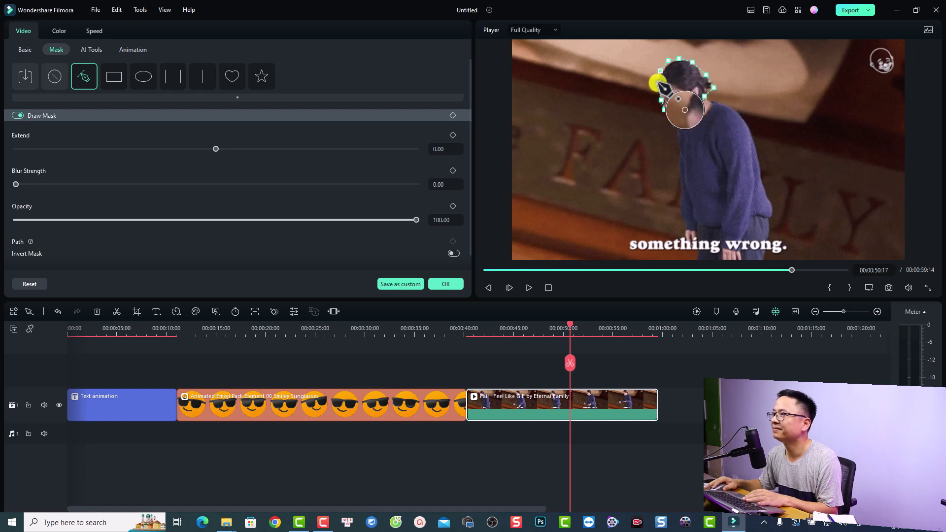
pyautogui.click(551, 186)
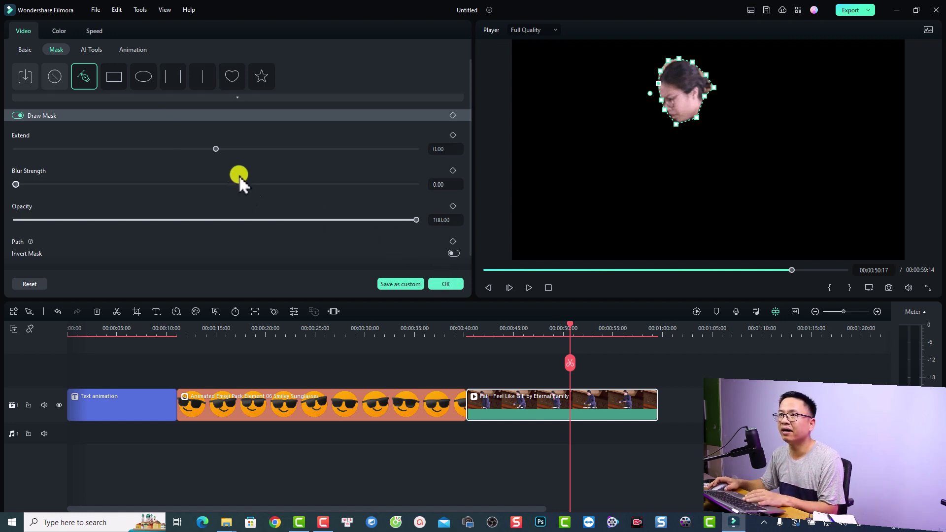
# Scale the masked GIF clip to 112.41% and set its X position to 100 px
pyautogui.click(23, 49)
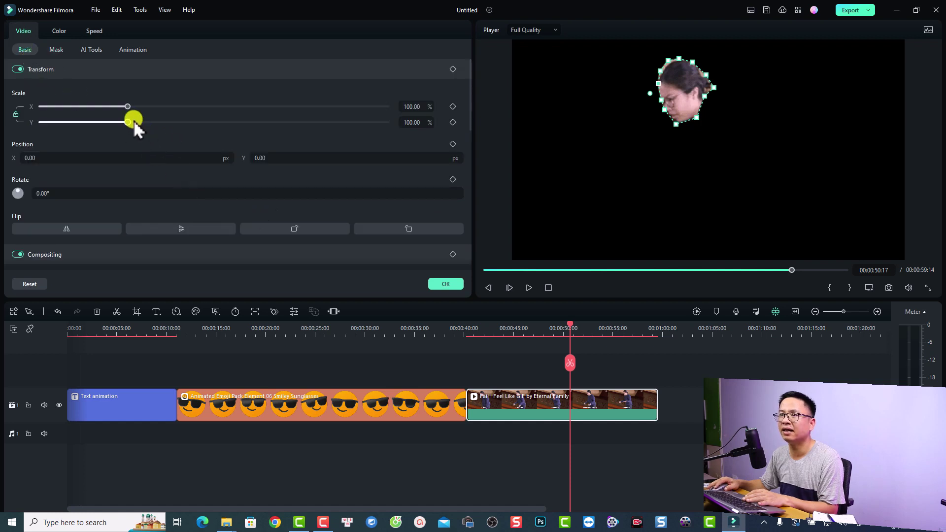
pyautogui.moveTo(128, 105); pyautogui.dragTo(163, 107)
pyautogui.moveTo(128, 122); pyautogui.dragTo(153, 127)
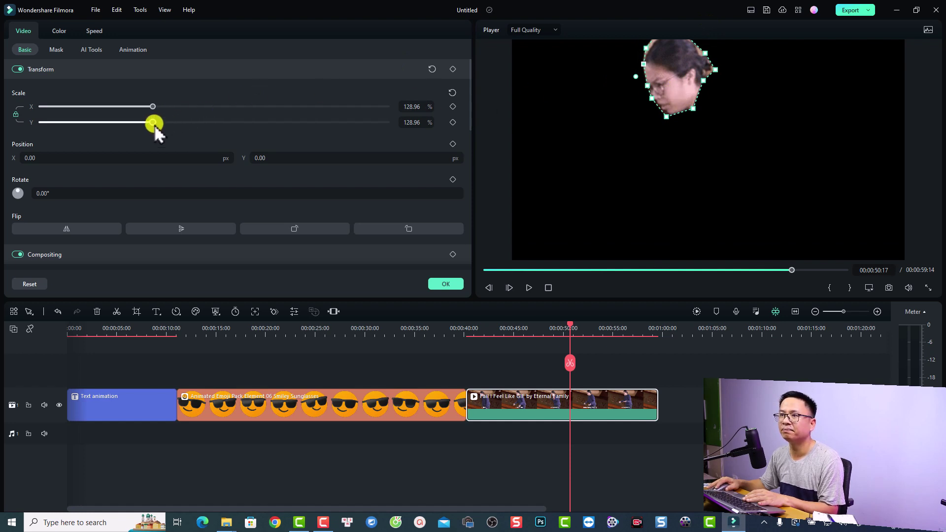
pyautogui.moveTo(154, 124); pyautogui.dragTo(138, 126)
pyautogui.moveTo(28, 158)
pyautogui.mouseDown()
pyautogui.moveTo(8, 162)
pyautogui.moveTo(18, 157)
pyautogui.mouseUp()
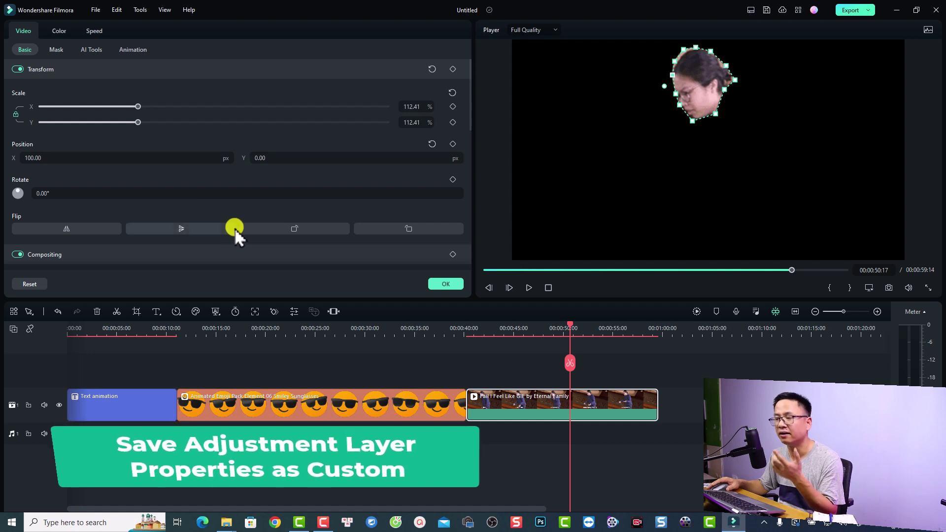
pyautogui.click(439, 285)
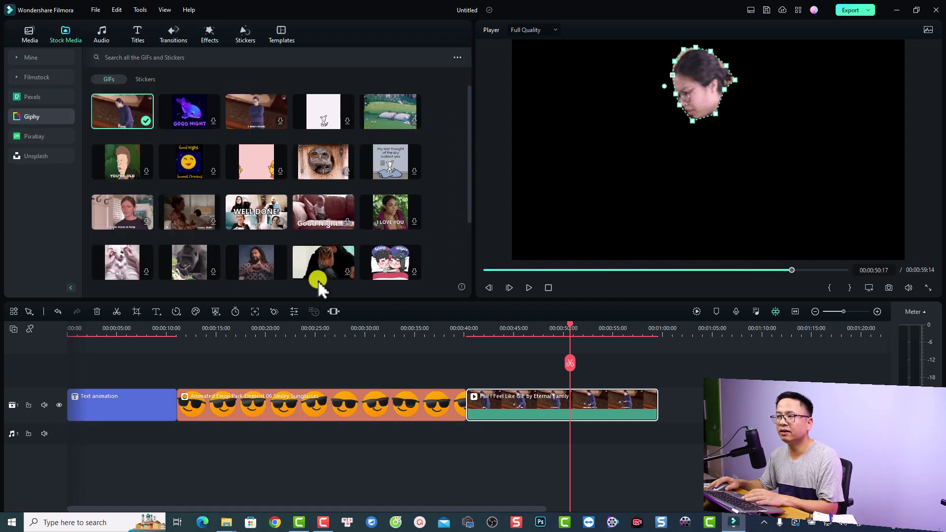
# Add the preset Adjustment Layer on a new track above the sticker and GIF, starting at about 33 seconds
pyautogui.click(394, 332)
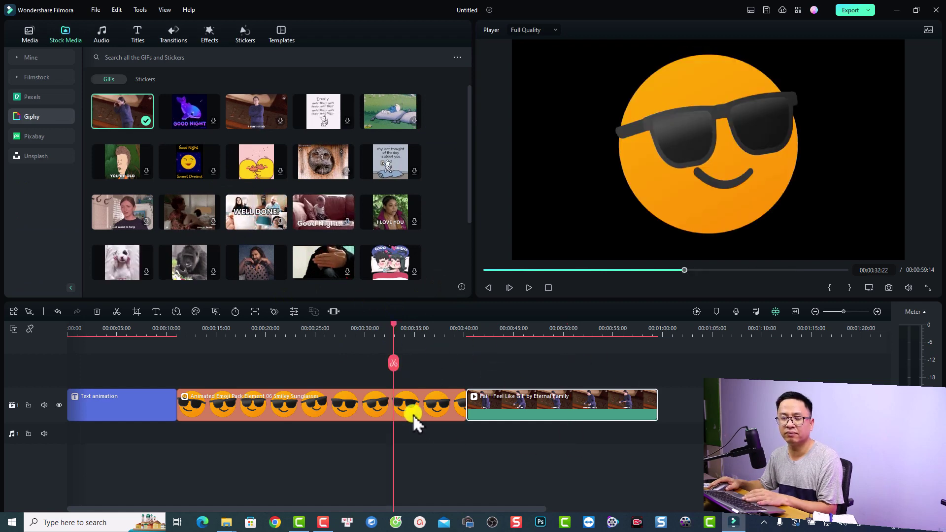
pyautogui.click(30, 38)
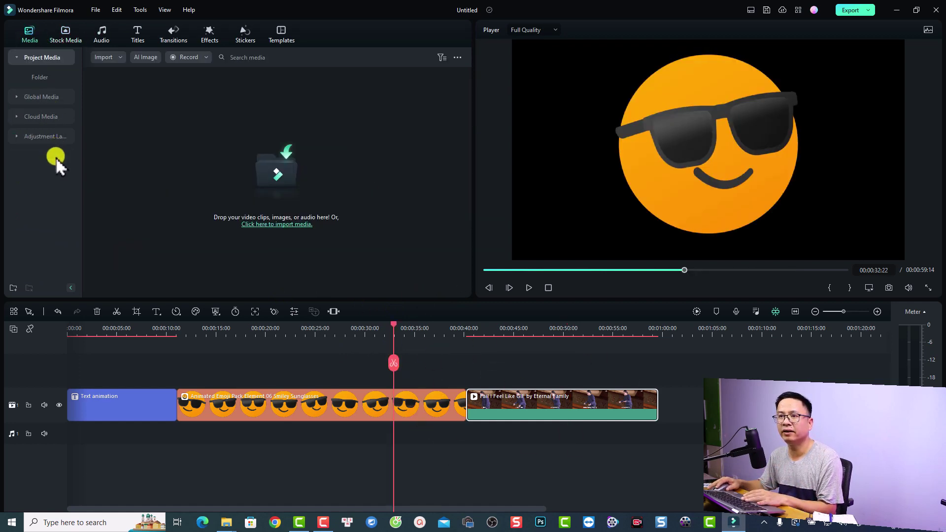
pyautogui.click(20, 137)
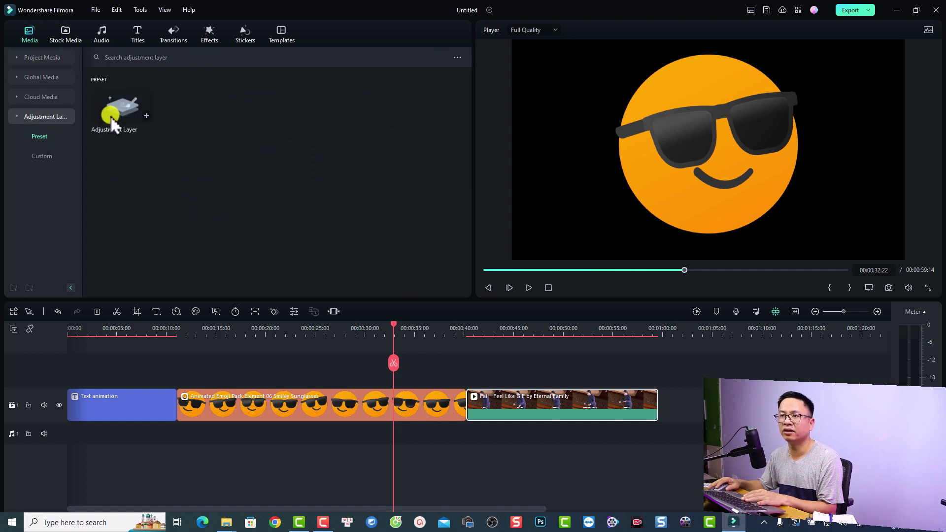
pyautogui.moveTo(110, 116); pyautogui.dragTo(590, 383)
# At about 40 seconds, set the adjustment layer's color temperature to 32.10 and its vibrance to 41.45
pyautogui.click(471, 327)
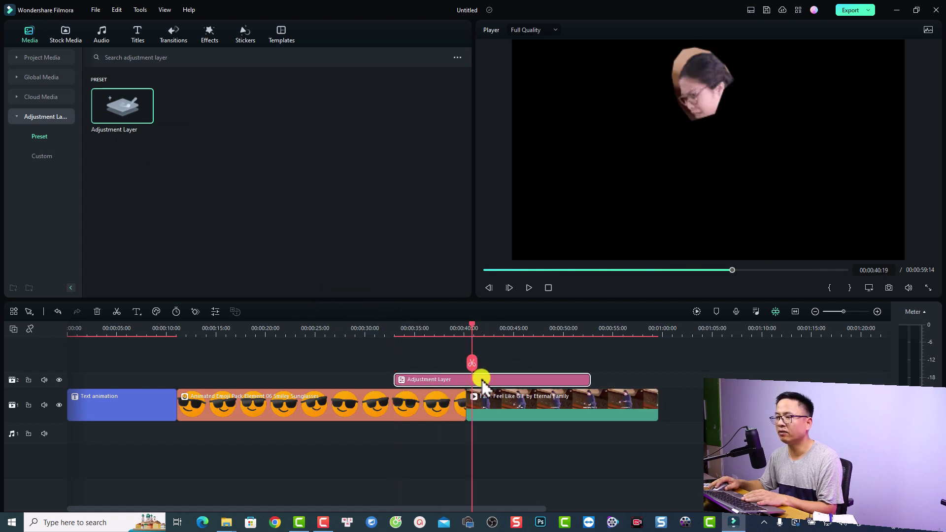
pyautogui.doubleClick(483, 380)
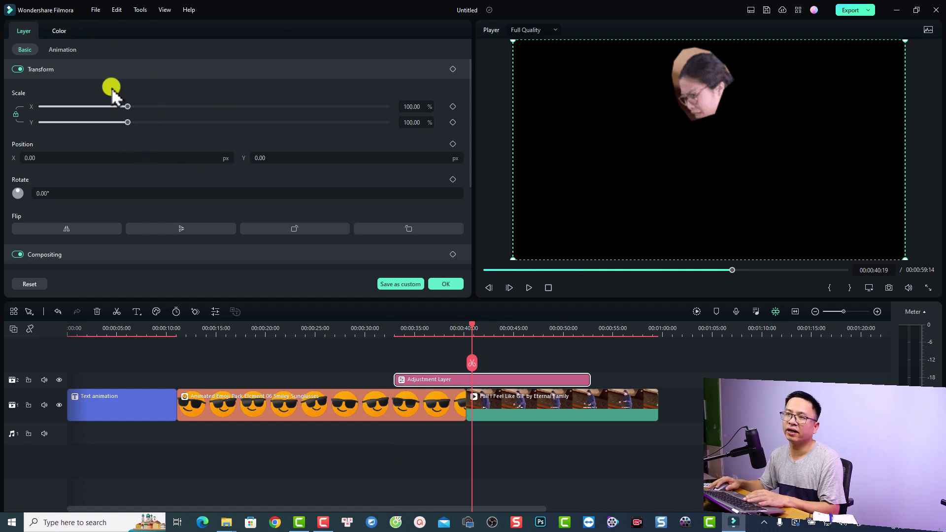
pyautogui.click(60, 32)
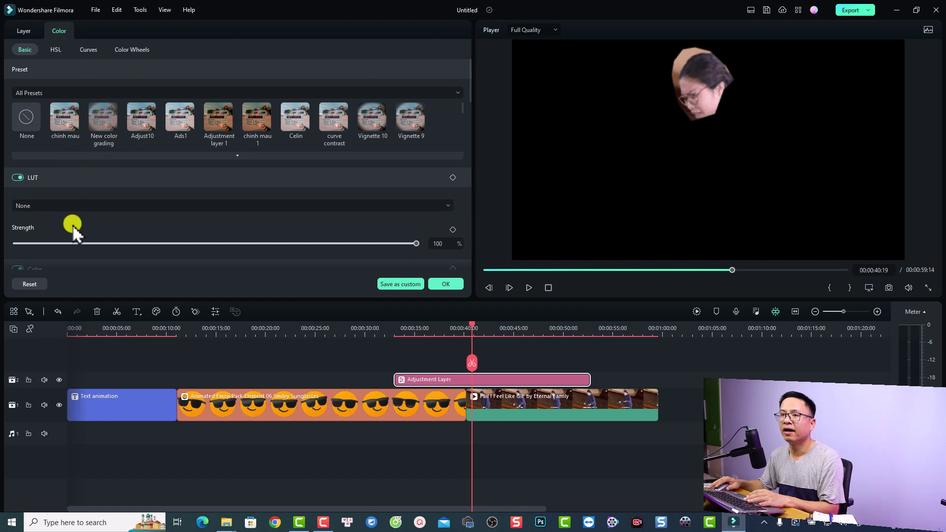
pyautogui.scroll(-3, 74, 232)
pyautogui.moveTo(214, 240); pyautogui.dragTo(280, 240)
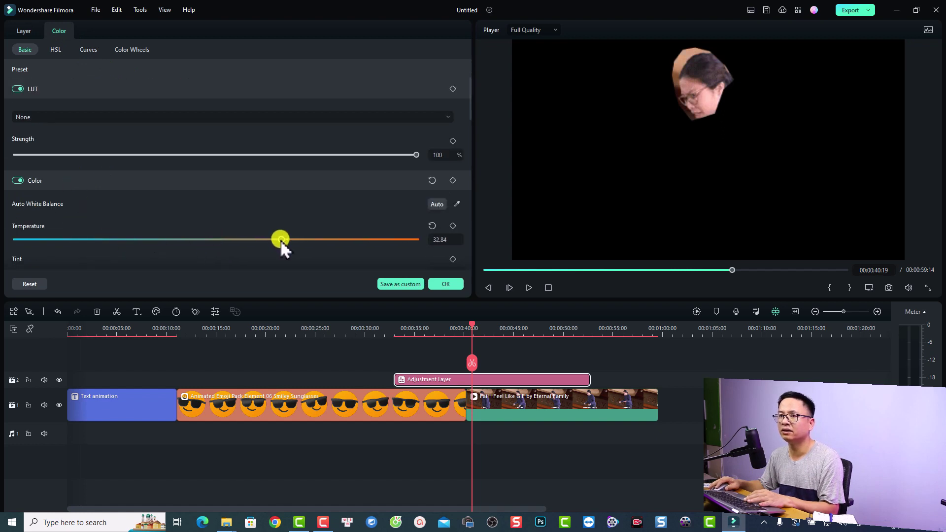
pyautogui.scroll(-3, 175, 232)
pyautogui.moveTo(216, 221); pyautogui.dragTo(299, 226)
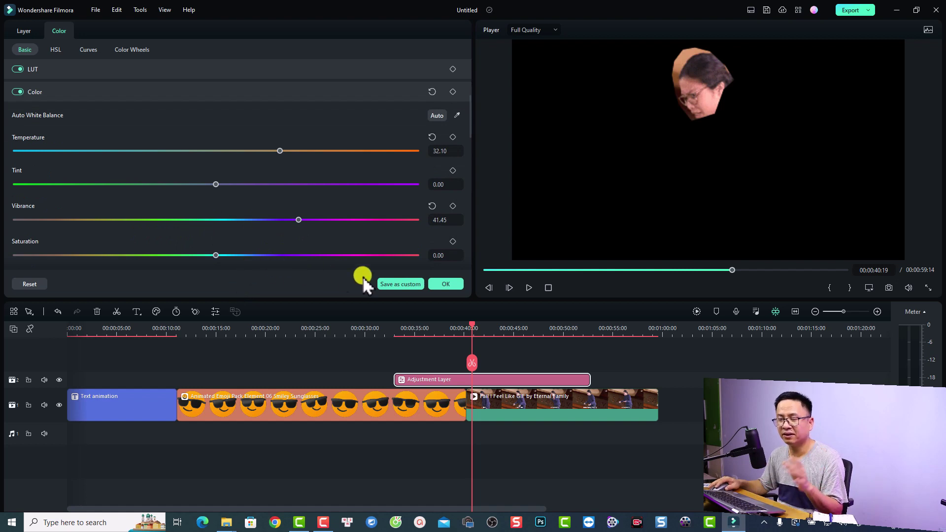
# Save the adjustment layer's color settings as a custom preset named "example layer"
pyautogui.click(391, 284)
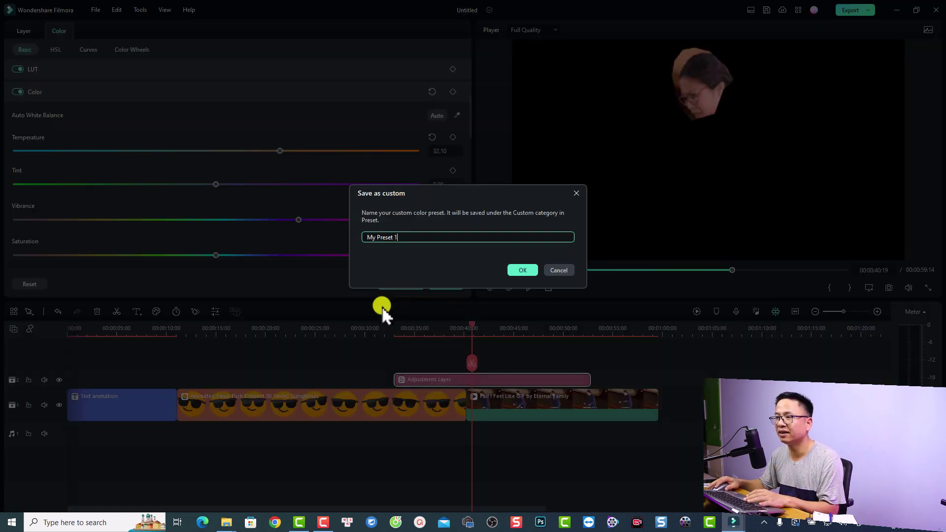
pyautogui.moveTo(399, 236); pyautogui.dragTo(363, 237)
pyautogui.write('cxample layer')
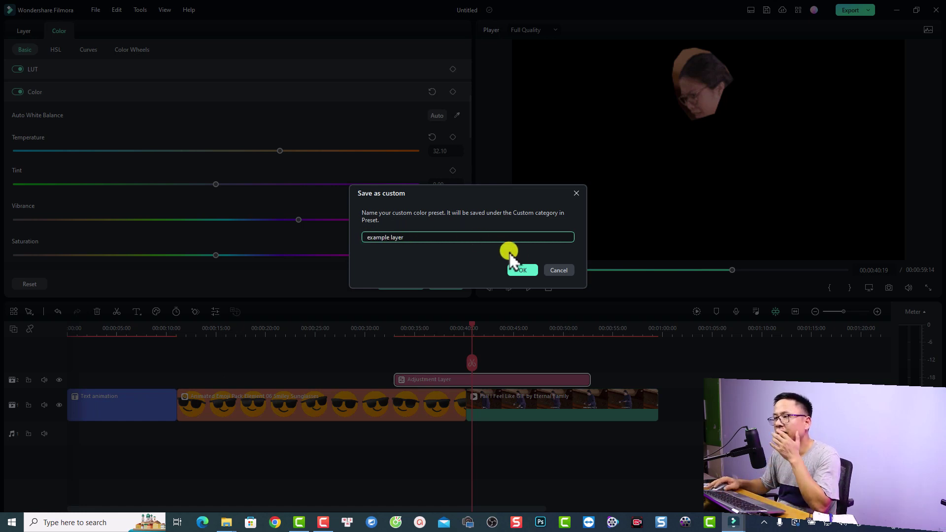
pyautogui.click(522, 270)
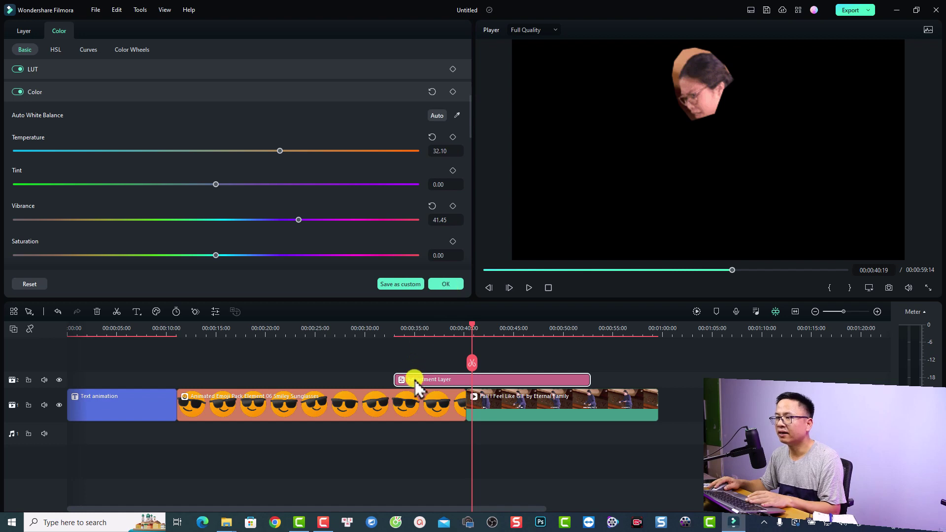
pyautogui.press('Return')
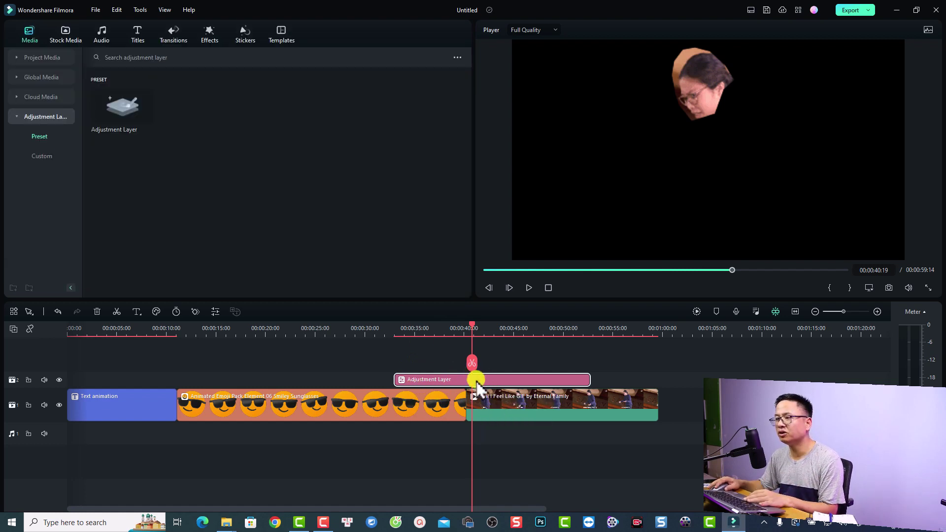
# Reopen the adjustment layer's color settings and show only the Custom presets
pyautogui.doubleClick(477, 383)
pyautogui.click(57, 30)
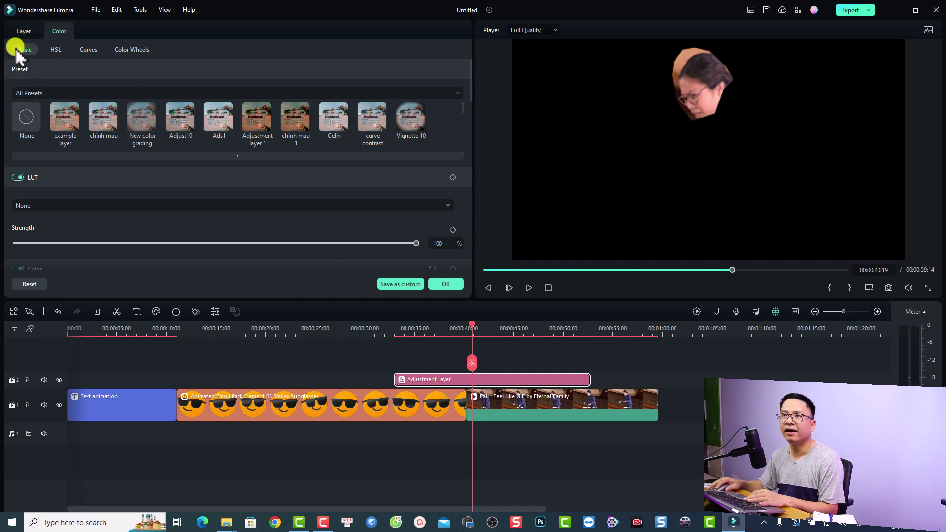
pyautogui.click(46, 90)
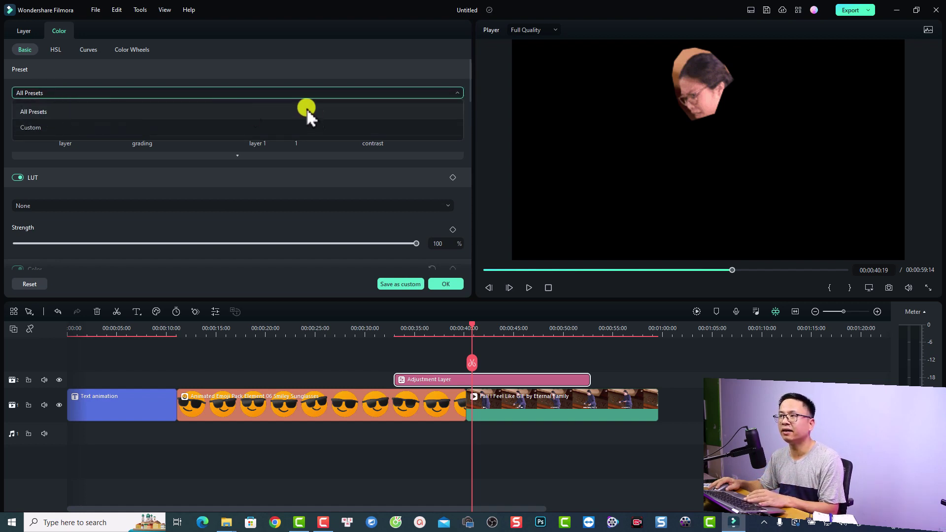
pyautogui.click(34, 126)
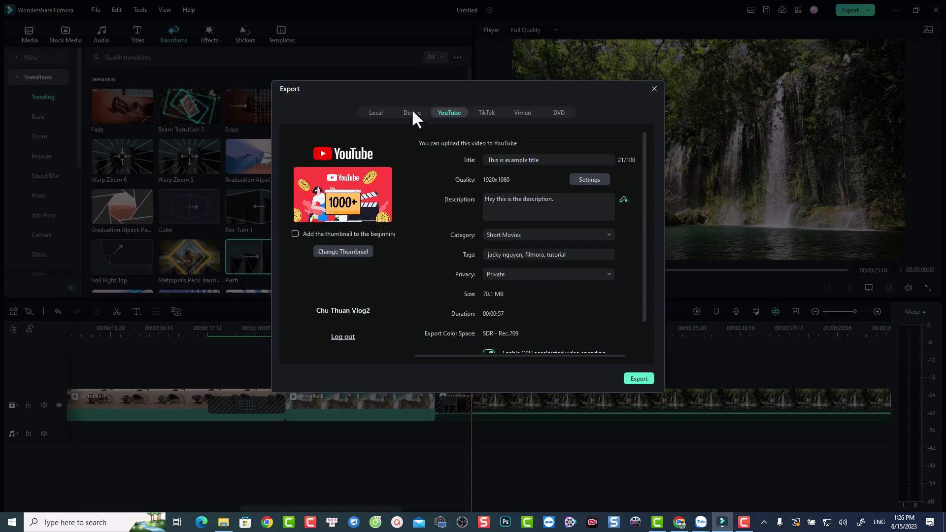
# Look at the YouTube export options and open the thumbnail change for the video upload
pyautogui.click(411, 110)
pyautogui.click(445, 112)
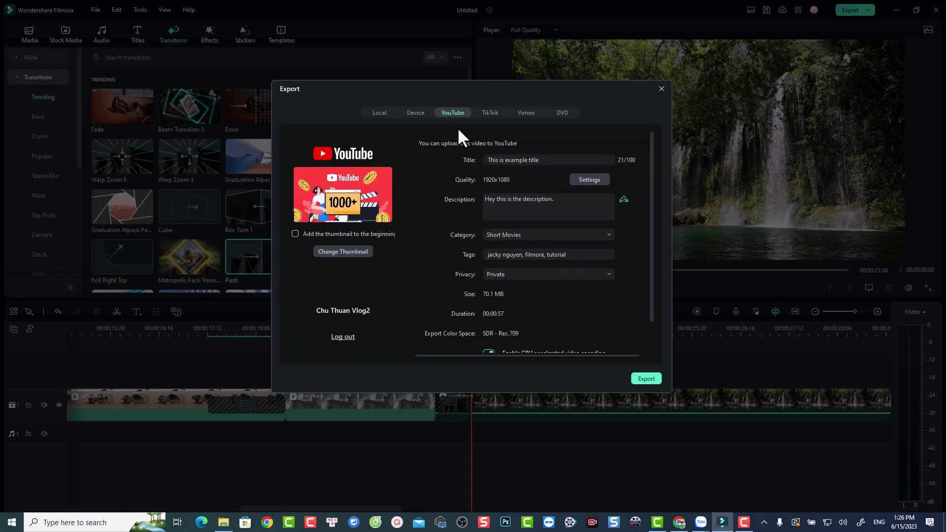
pyautogui.click(338, 252)
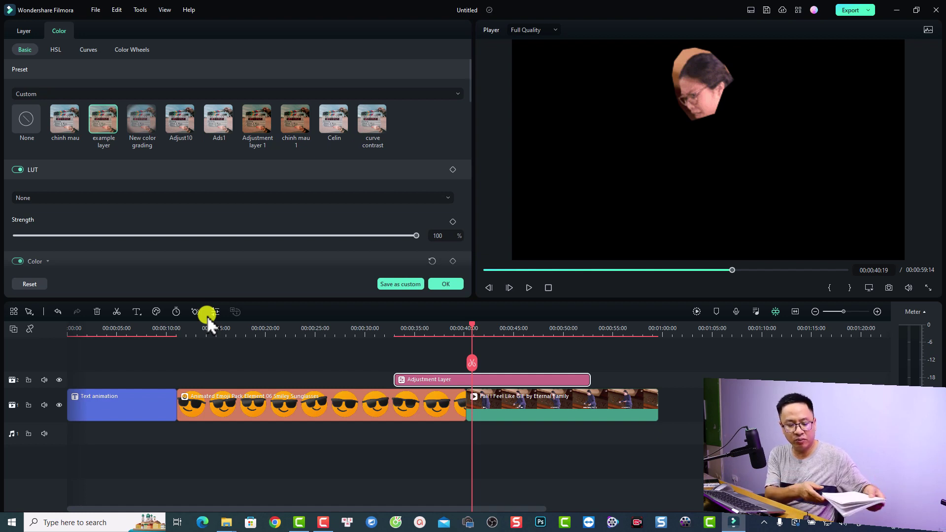
# Add a default "Text Here" title at about 40 seconds above the adjustment layer and open its Text-to-Speech settings
pyautogui.click(137, 310)
pyautogui.click(172, 328)
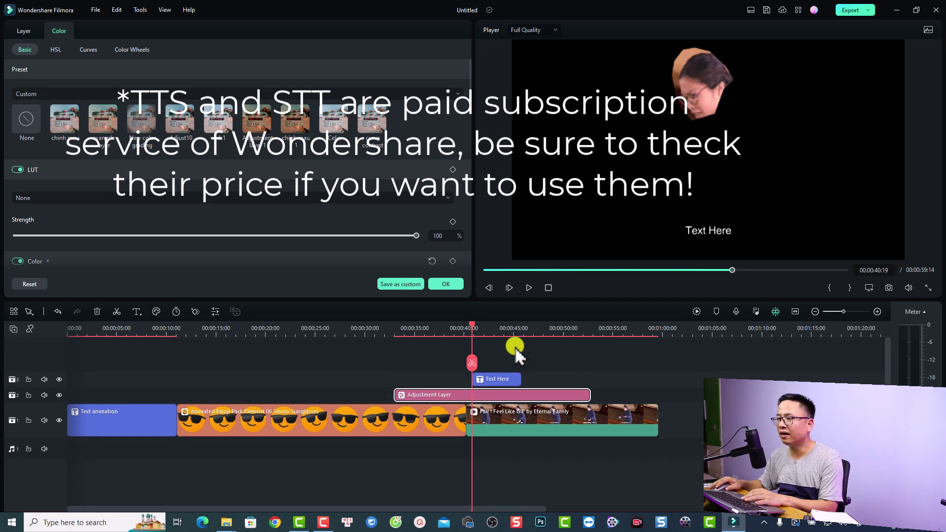
pyautogui.click(495, 322)
pyautogui.click(505, 380)
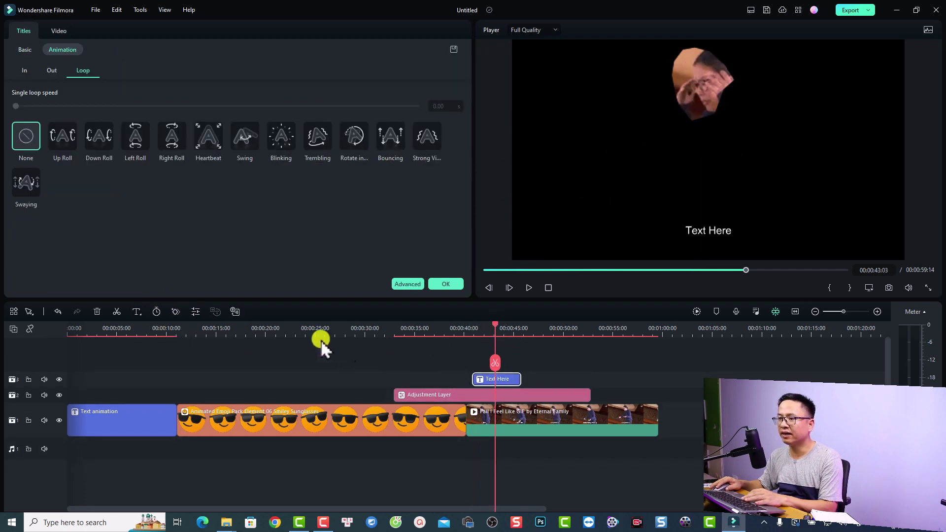
pyautogui.click(234, 309)
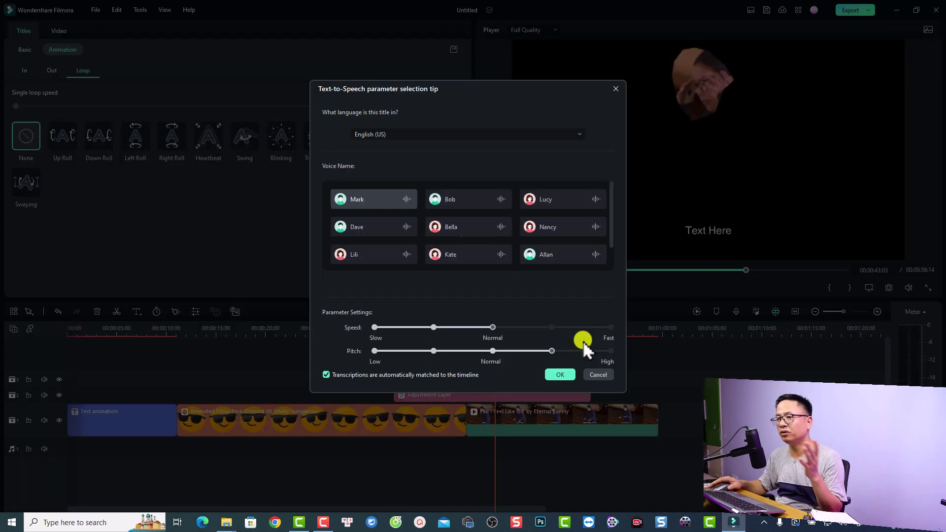